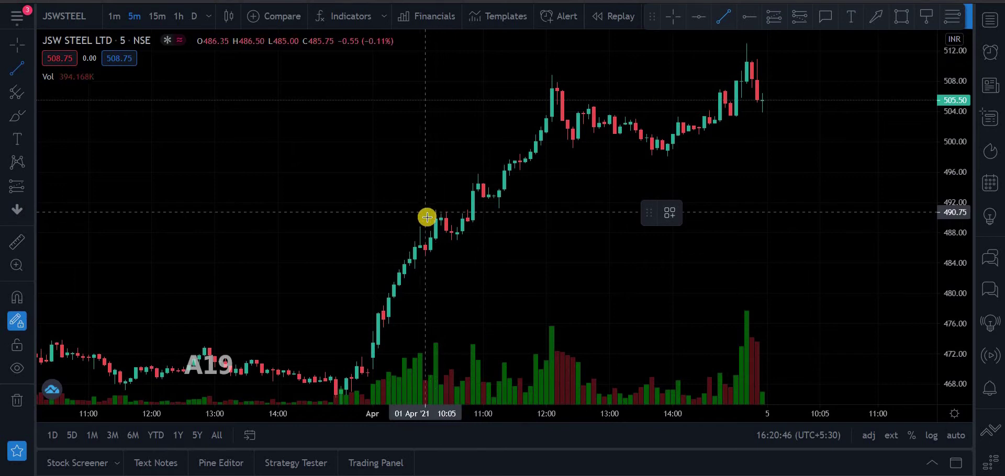
Set the first point of a trend line at the 490 price level on the 5-minute chart.
left_click(425, 217)
Finish the short horizontal line at 490, then deselect it.
left_click(478, 217)
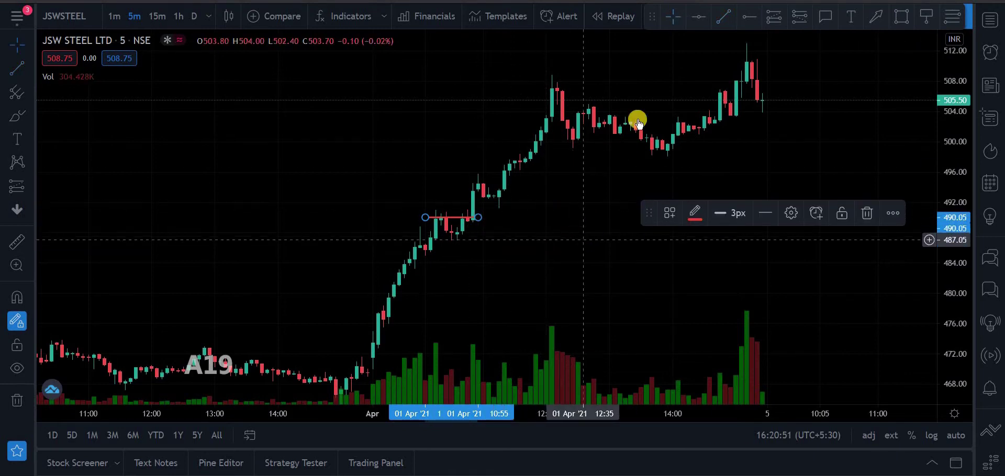
left_click(465, 234)
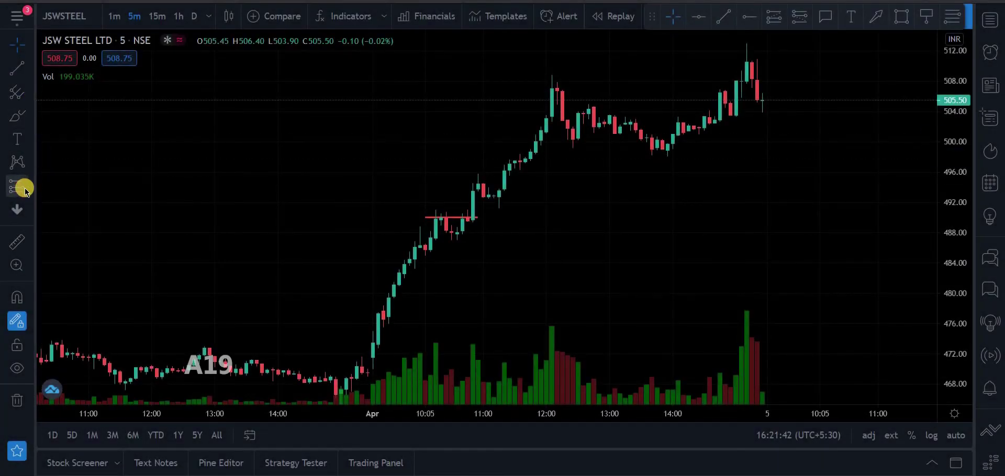
Place a Long Position at 490.50 entry (target 500.30, stop 480.70) and bring up its settings.
left_click(26, 189)
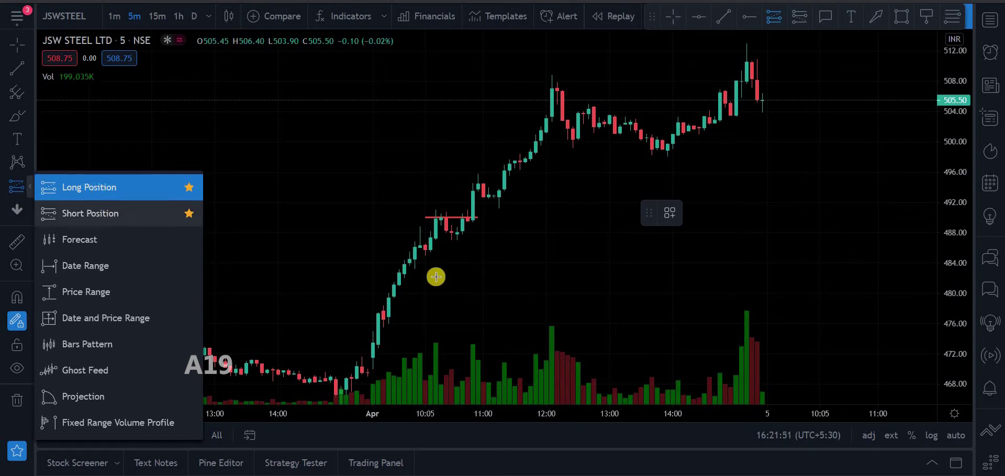
left_click(135, 197)
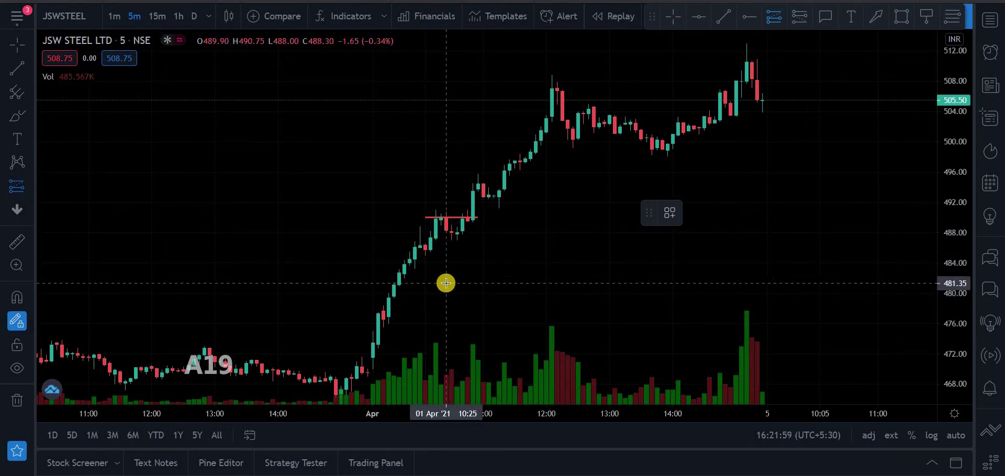
left_click(472, 215)
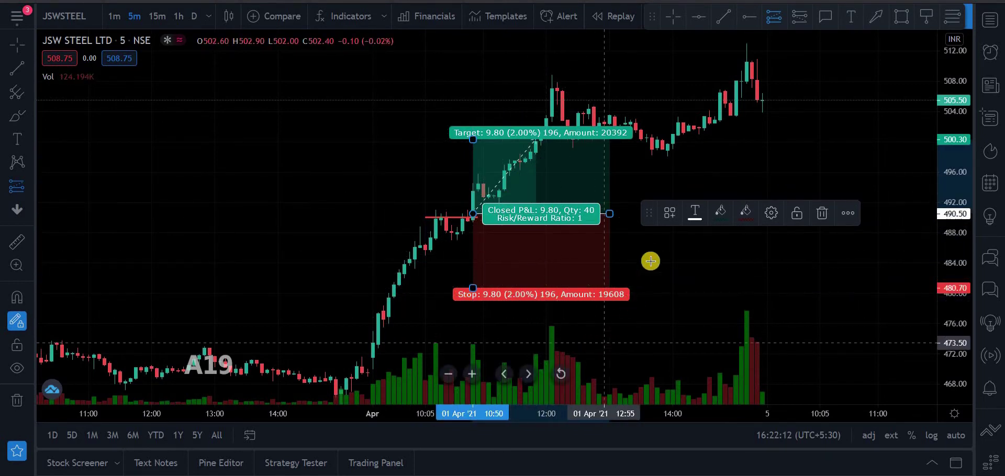
left_click(648, 90)
left_click_drag(647, 90, 648, 85)
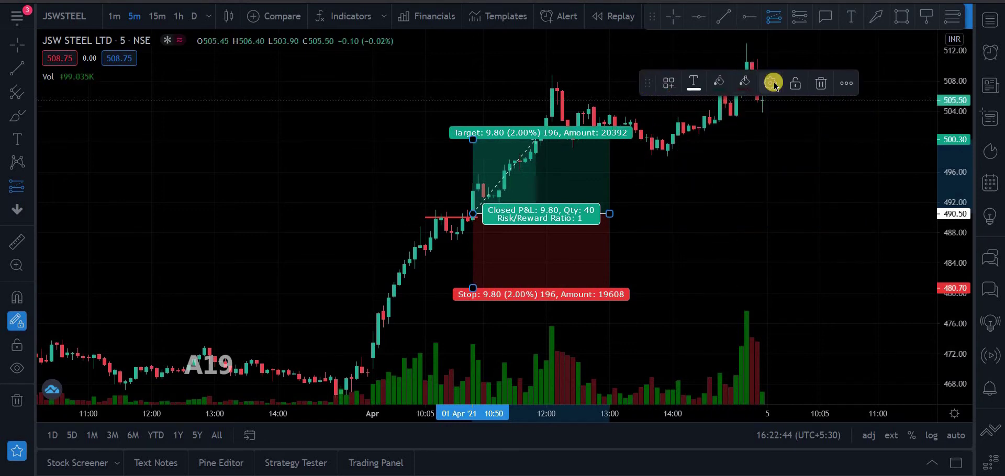
left_click(773, 82)
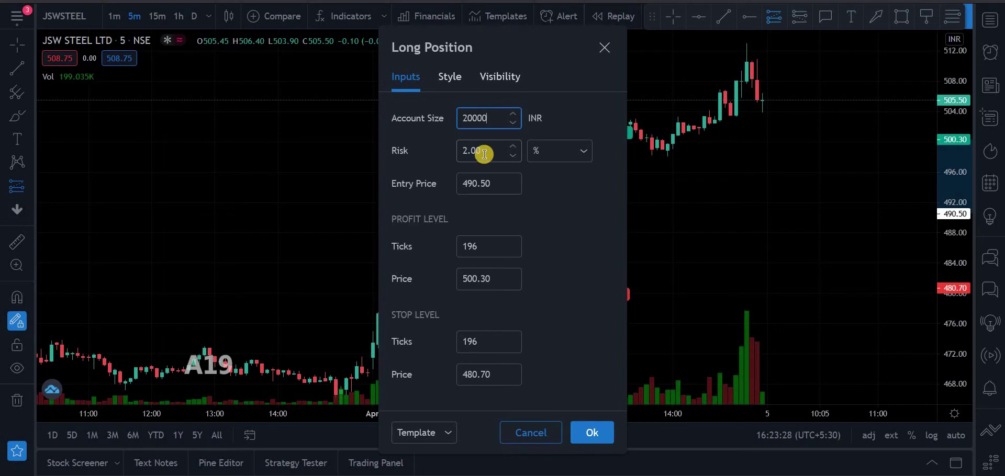
Switch the position's risk unit to INR and edit the risk amount.
left_click(585, 150)
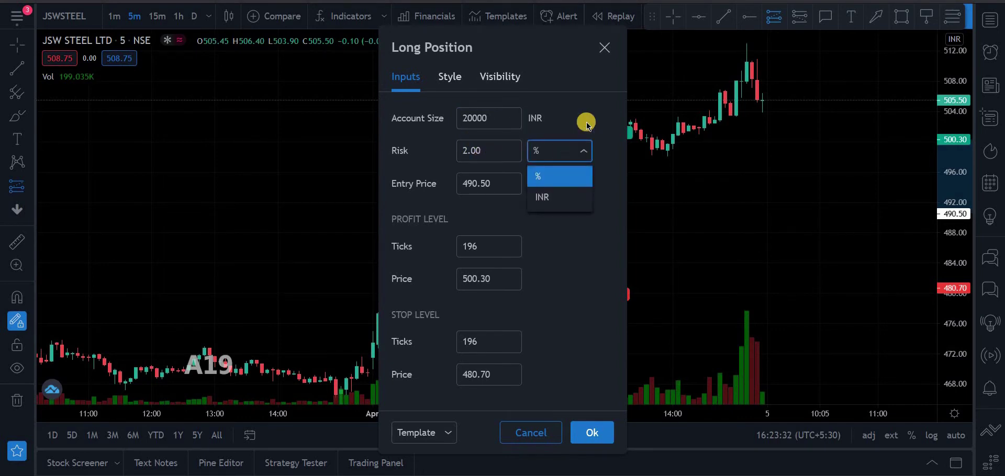
left_click(548, 197)
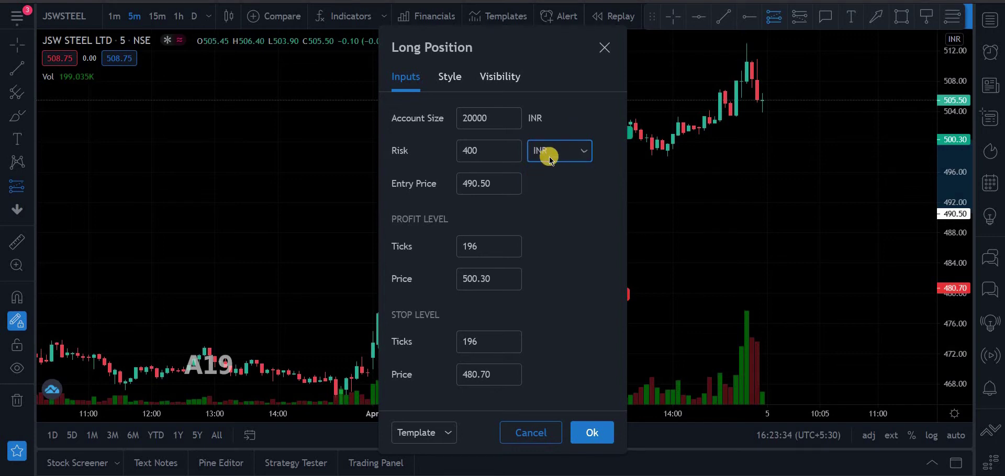
left_click(578, 152)
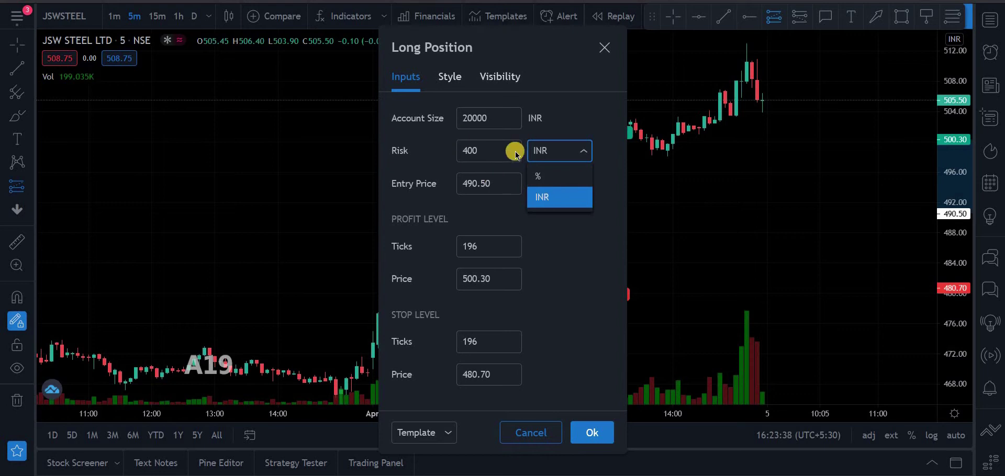
left_click(487, 150)
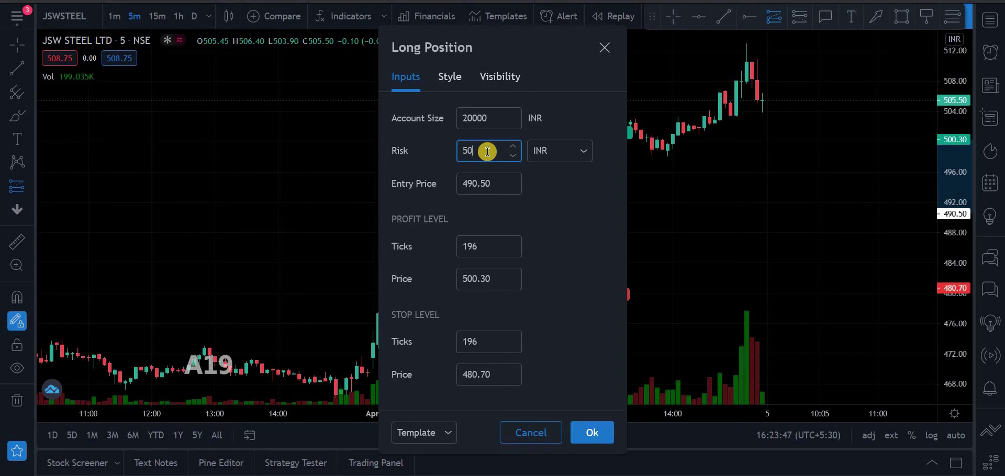
type("0")
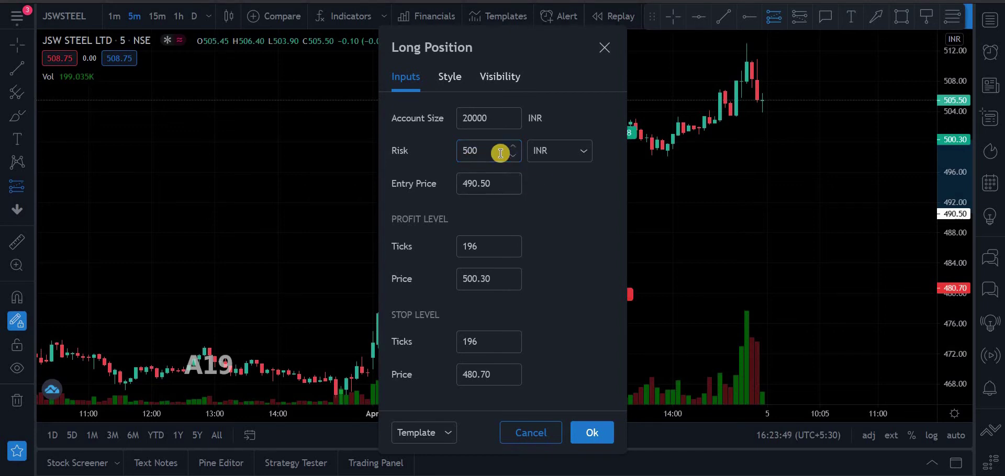
Return the risk to percent at 2.00% and view the style settings.
left_click_drag(423, 46, 244, 37)
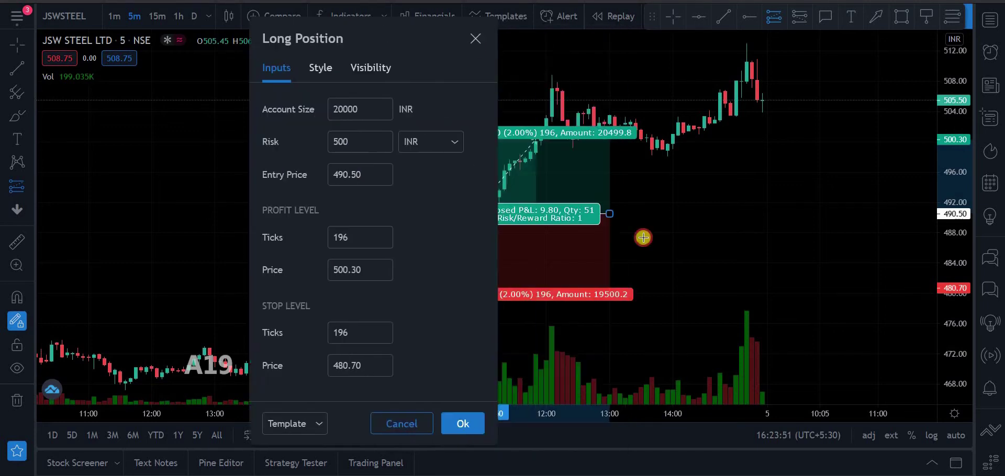
left_click(399, 140)
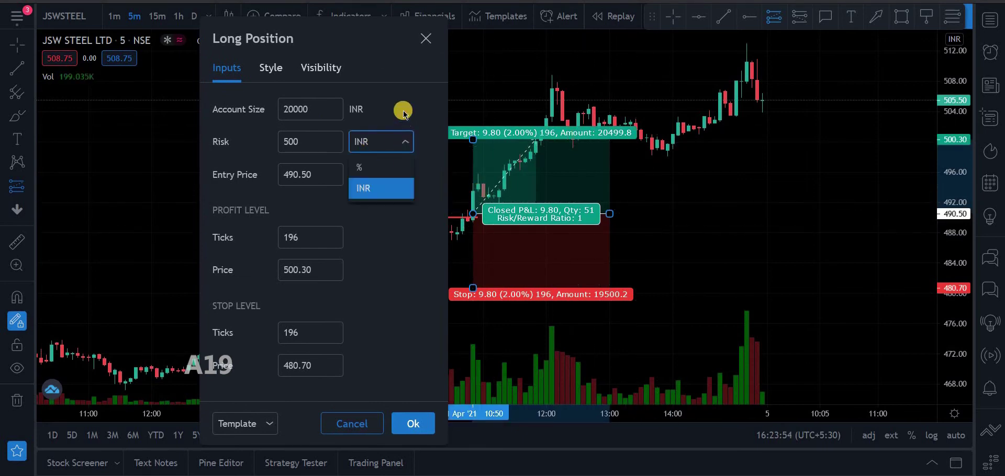
left_click(374, 167)
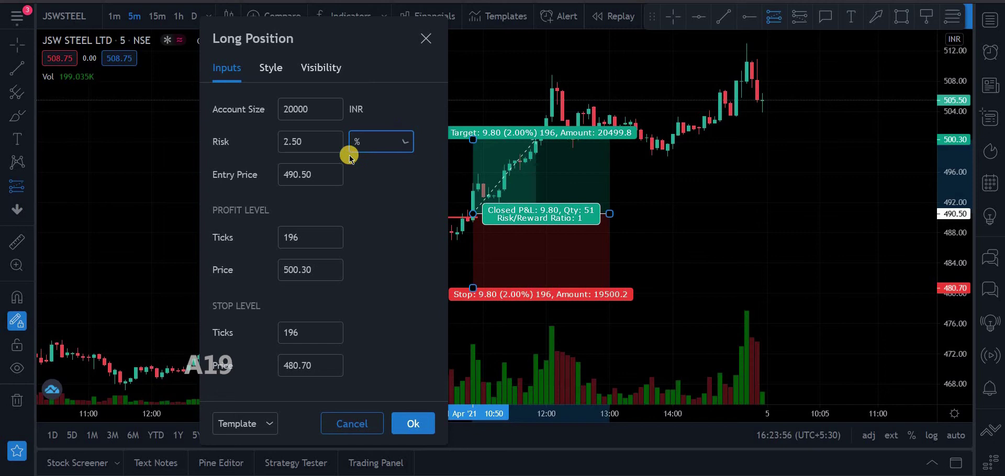
left_click(315, 140)
key("BackSpace")
key("BackSpace")
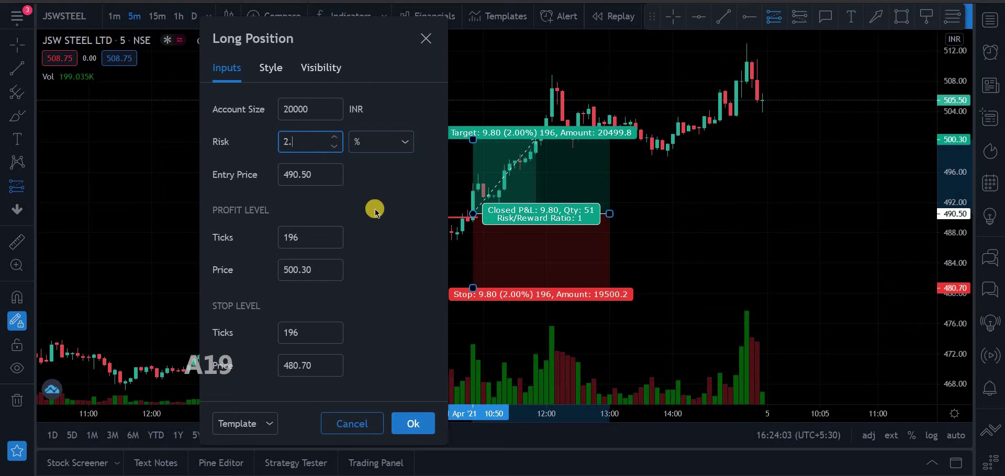
left_click(351, 201)
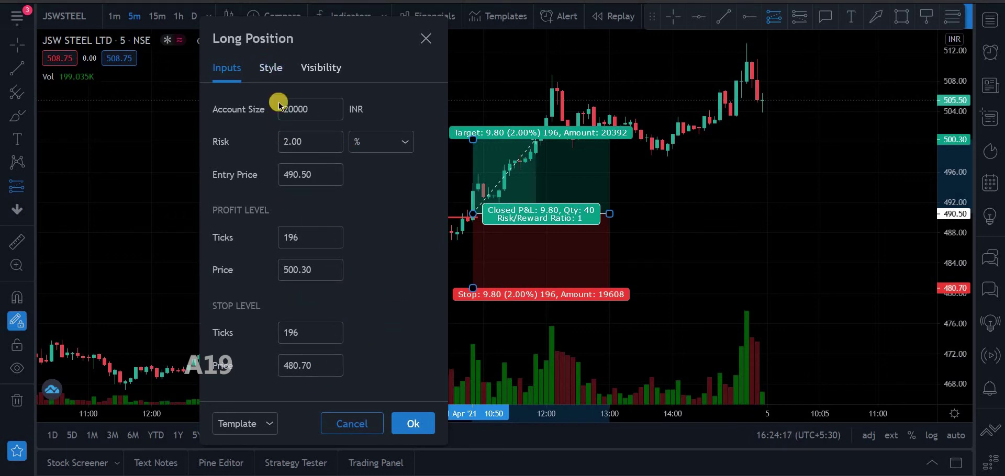
left_click(281, 62)
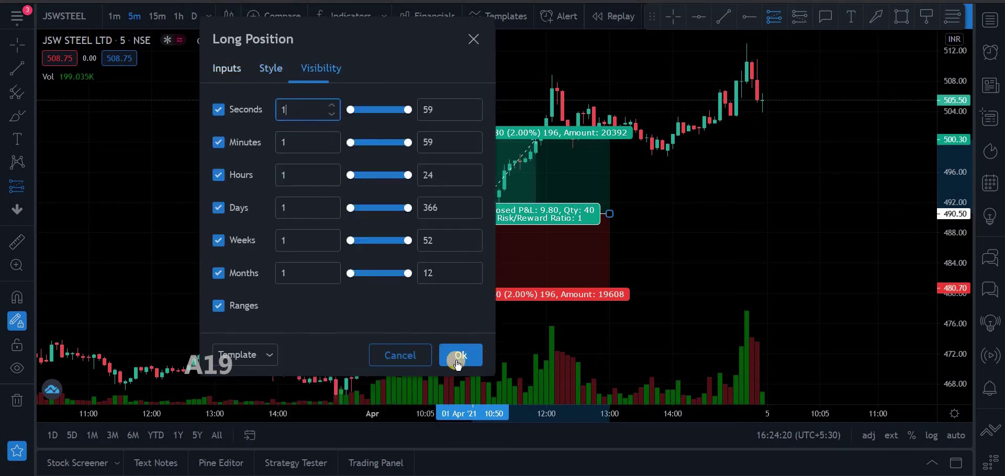
Confirm the Long Position settings, keeping target and stop at 9.80 (2.00%).
left_click(460, 354)
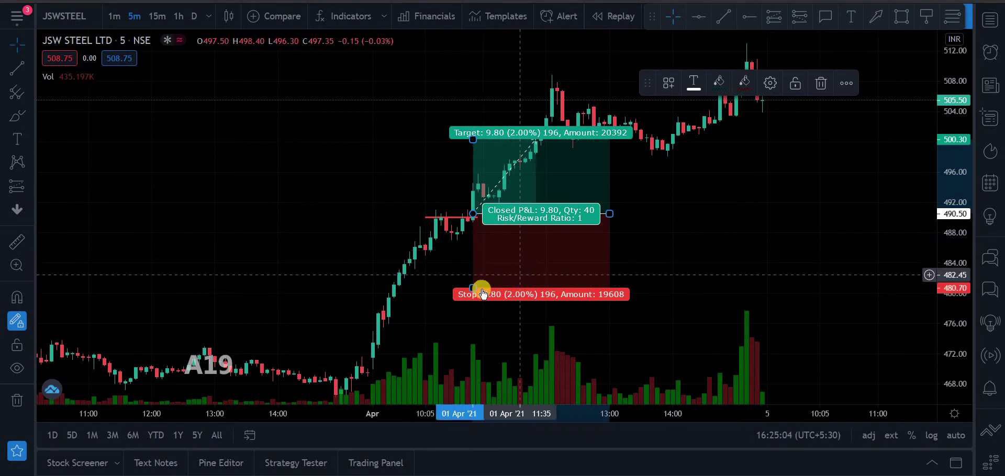
Drag the long position's stop up to 486.10 for a 2.23 risk/reward ratio.
left_click_drag(473, 277, 474, 277)
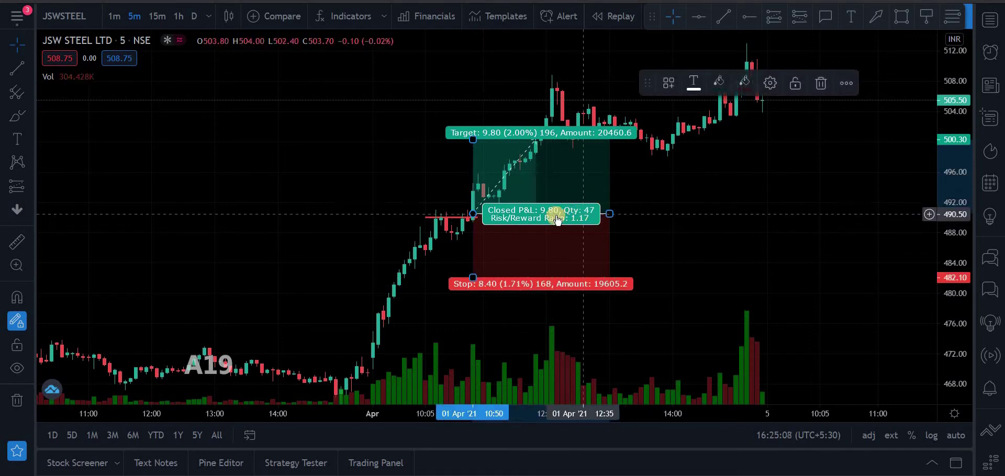
left_click_drag(474, 277, 474, 246)
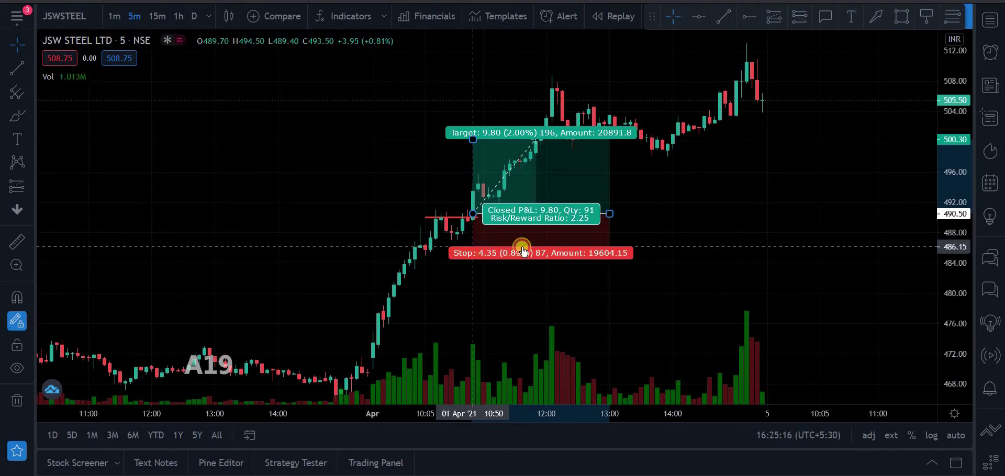
left_click_drag(524, 251, 523, 252)
left_click(594, 213)
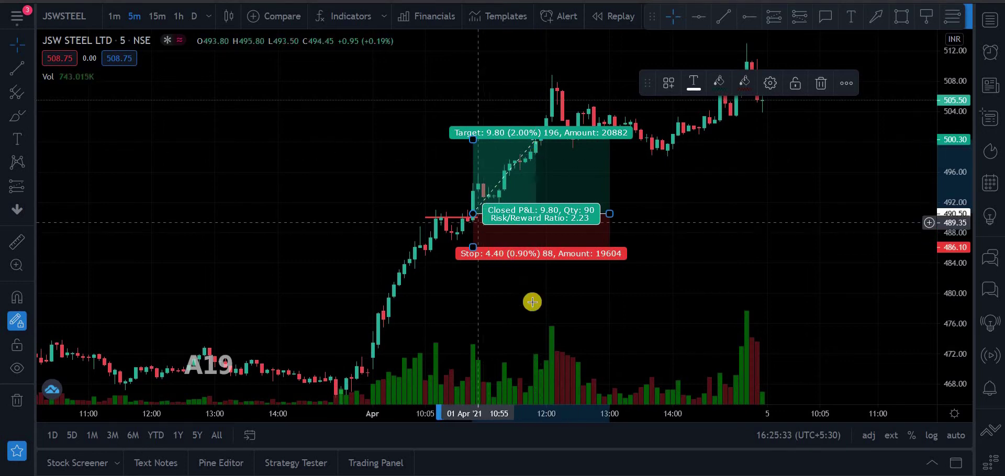
left_click_drag(487, 227, 495, 235)
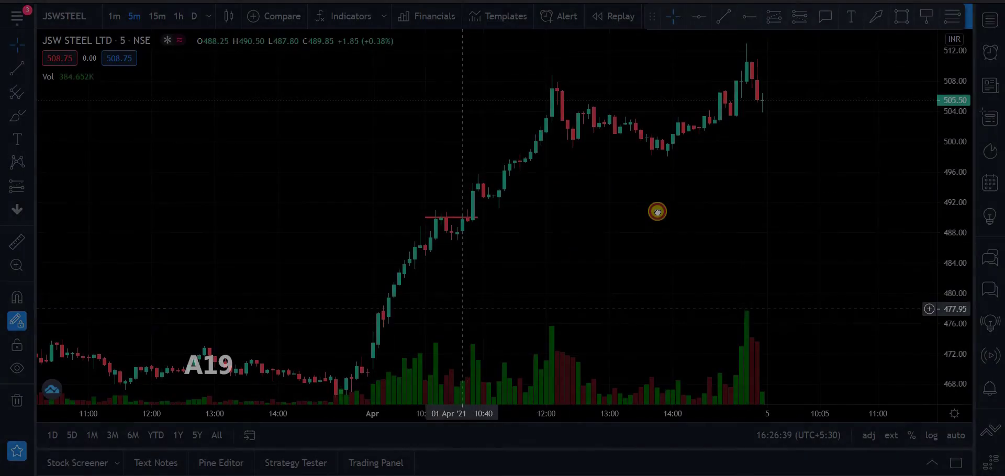
left_click_drag(657, 212, 599, 151)
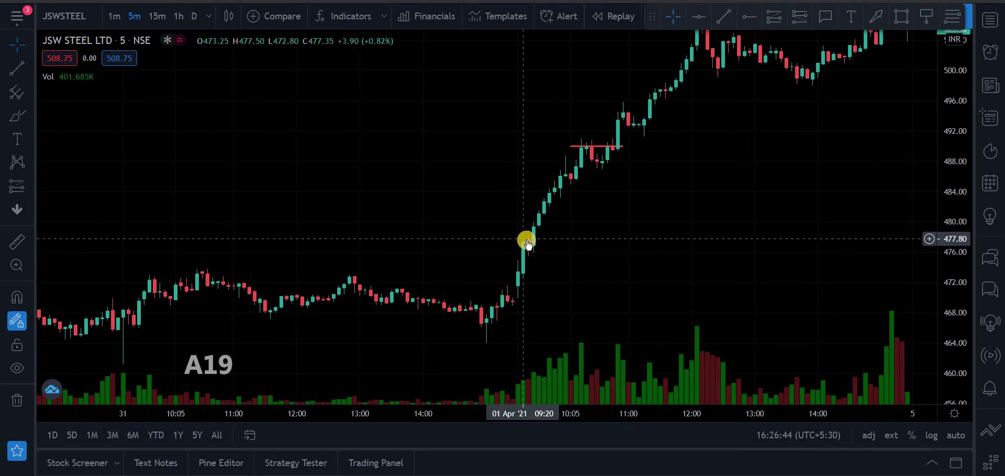
Place a new long position at 477.90 with stop 469.60 and target 495.65 (risk/reward 2.14).
left_click_drag(781, 36, 736, 57)
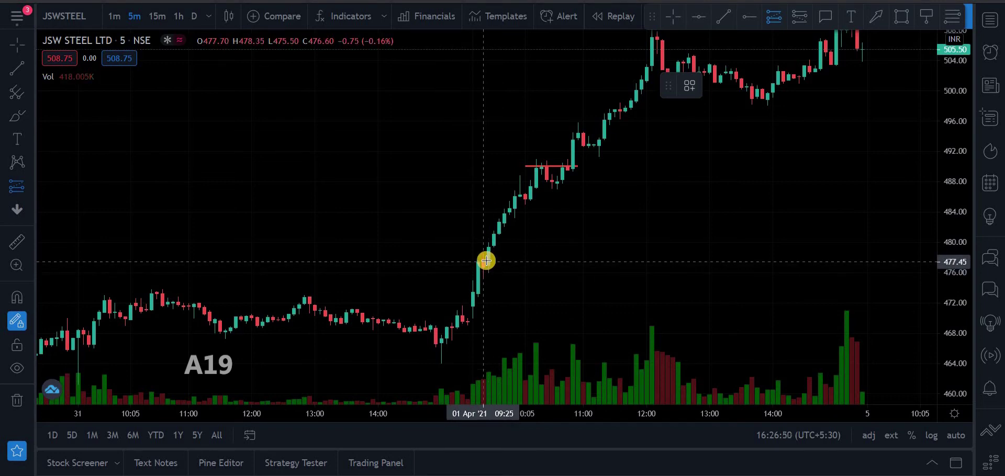
left_click(483, 258)
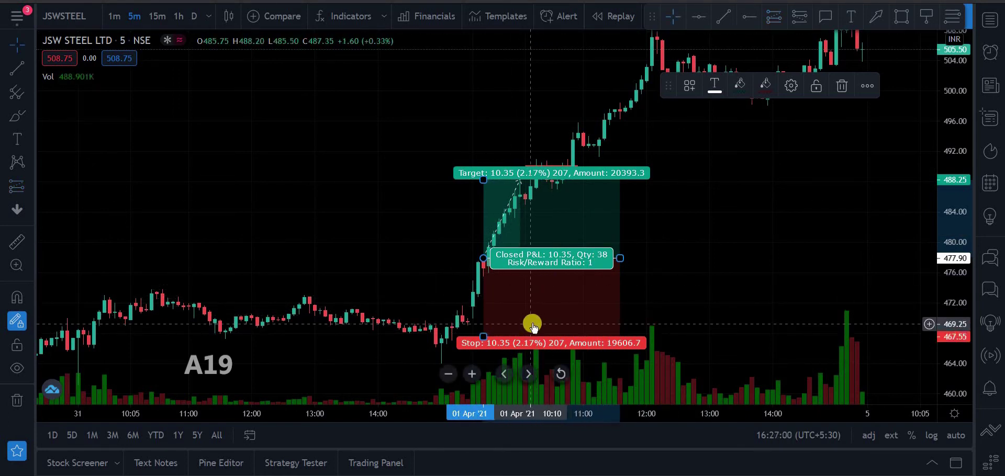
scroll(389, 336, "up", 2)
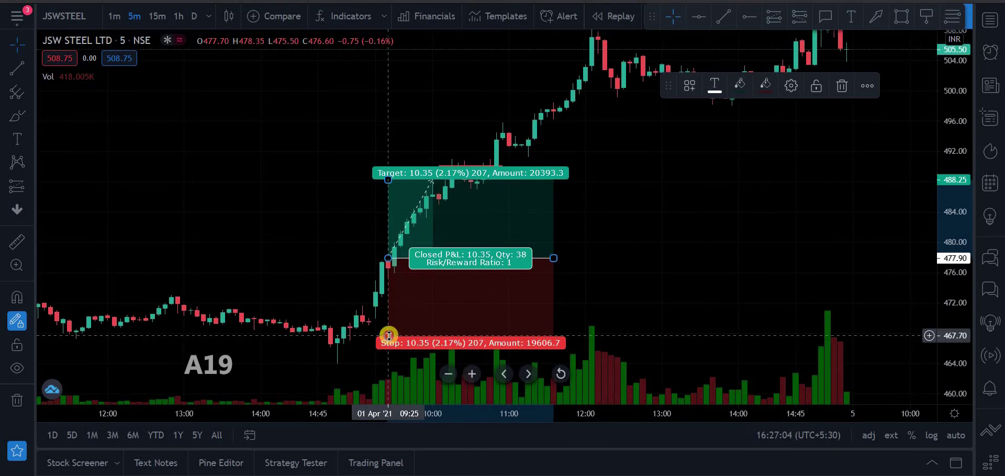
left_click_drag(396, 329, 400, 320)
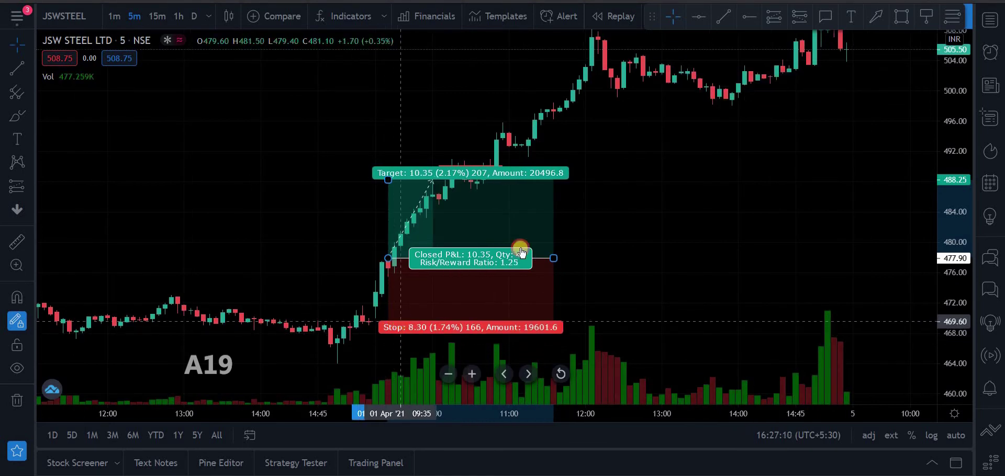
left_click_drag(521, 252, 523, 251)
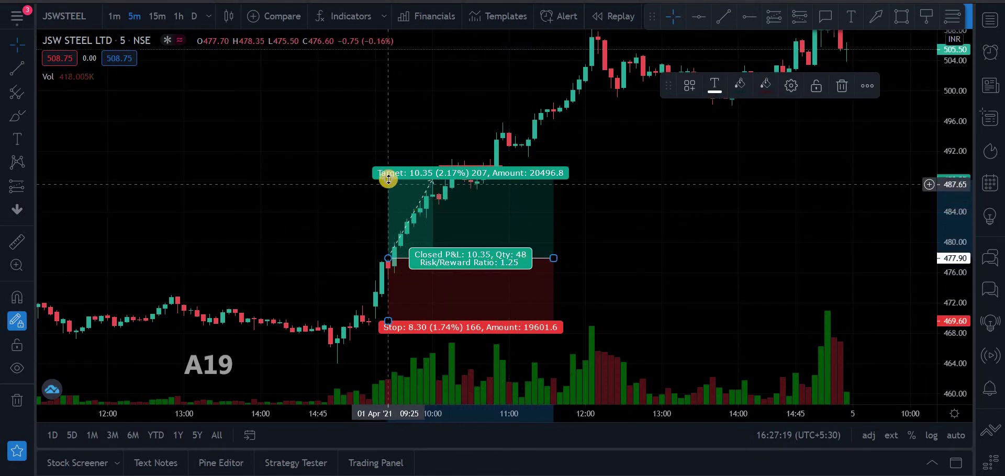
mouse_move(388, 179)
left_mouse_down()
mouse_move(465, 116)
mouse_move(460, 124)
left_mouse_up()
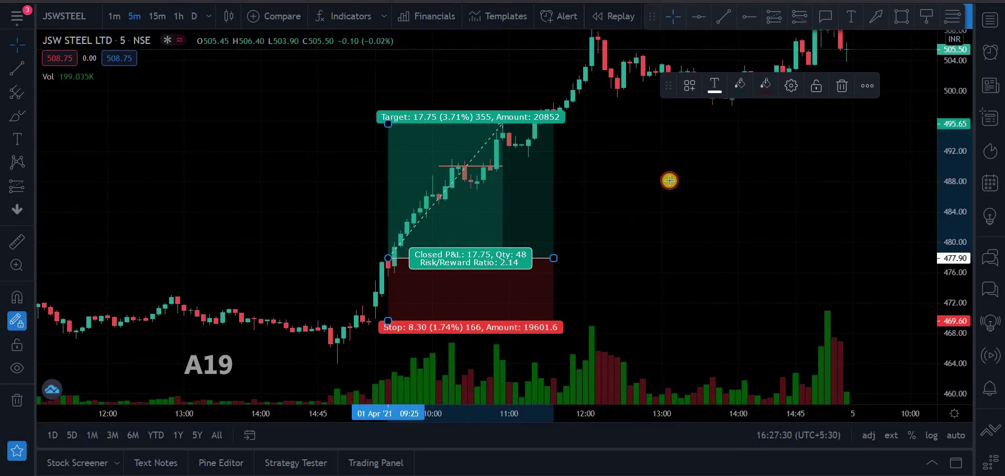
left_click(670, 181)
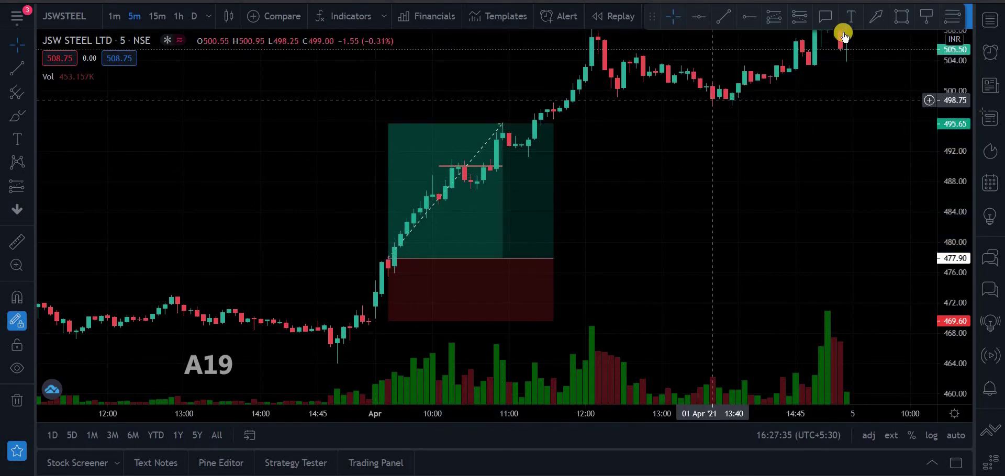
Add a green size-40 text label reading 'PROFIT 800 RISK 2%' on the chart.
left_click(851, 16)
left_click(197, 122)
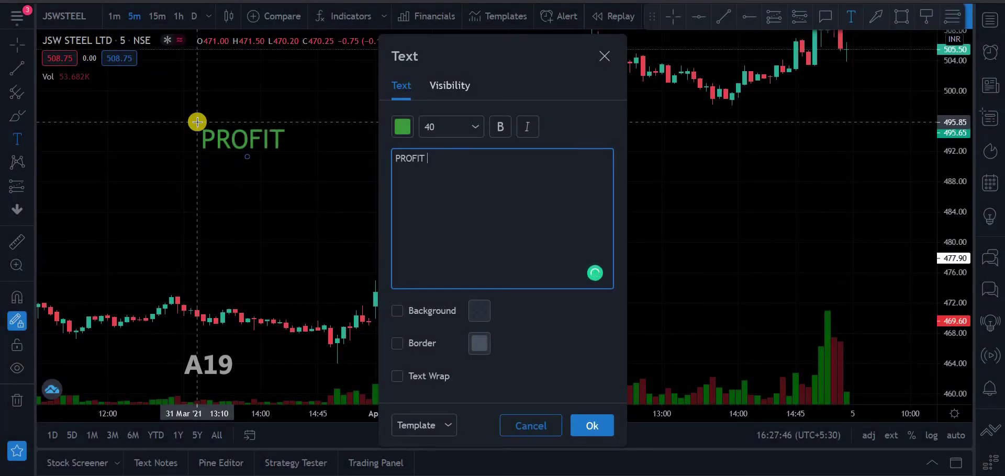
left_click(588, 428)
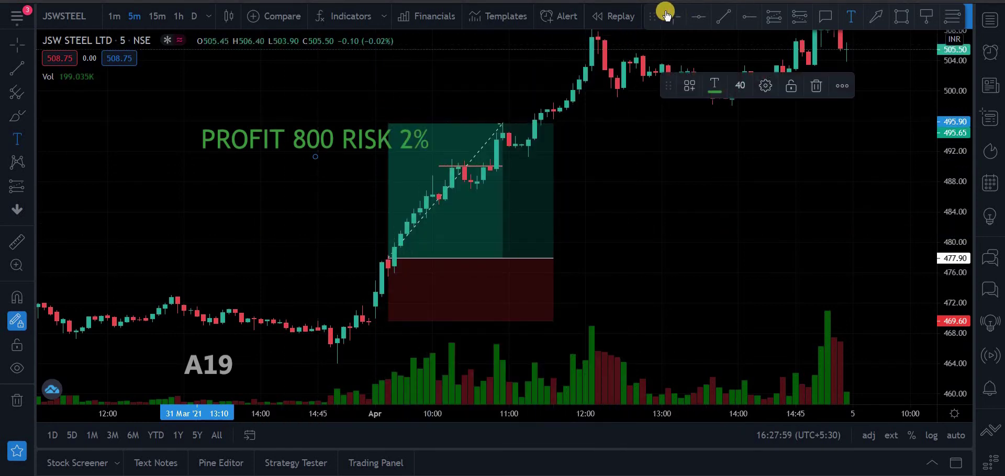
Move the PROFIT label to the upper left and delete the old long position.
left_click_drag(312, 139, 223, 106)
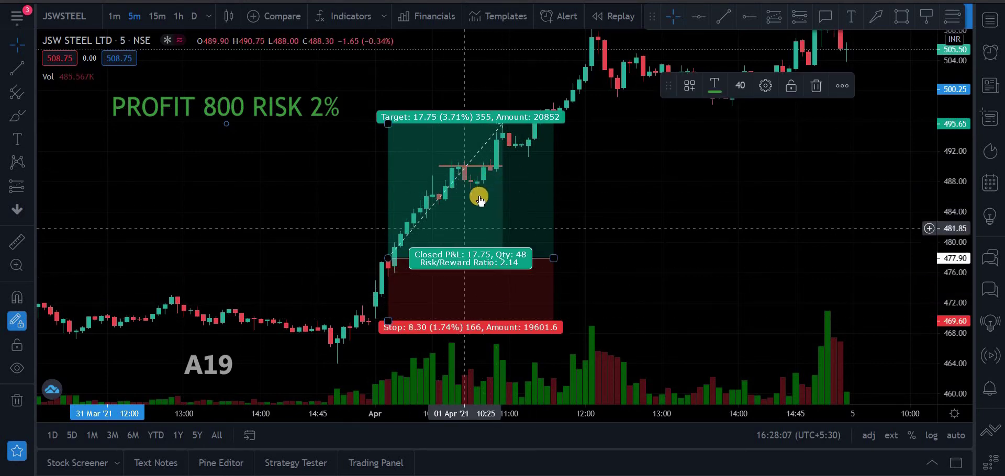
left_click(353, 130)
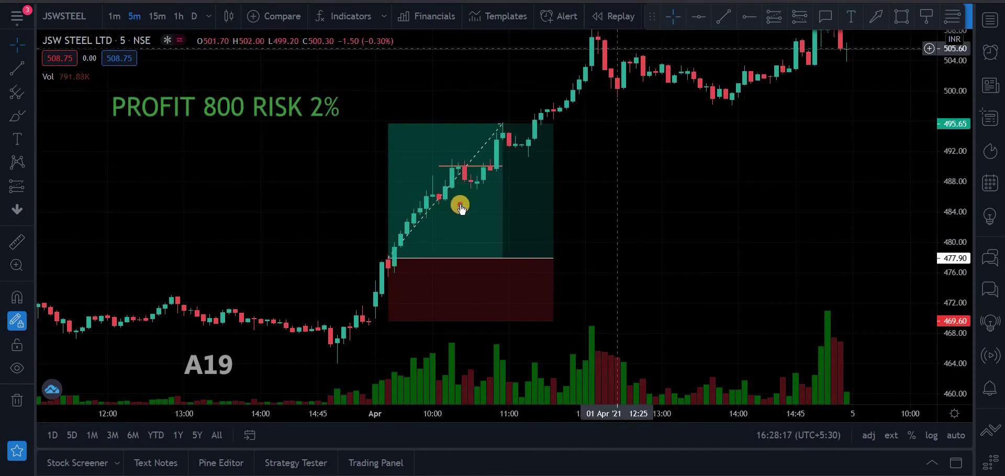
left_click(460, 208)
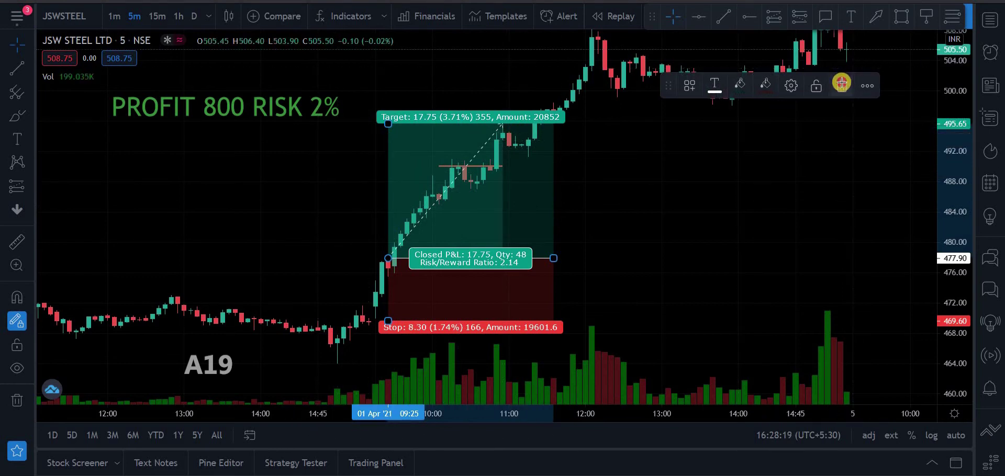
left_click(841, 82)
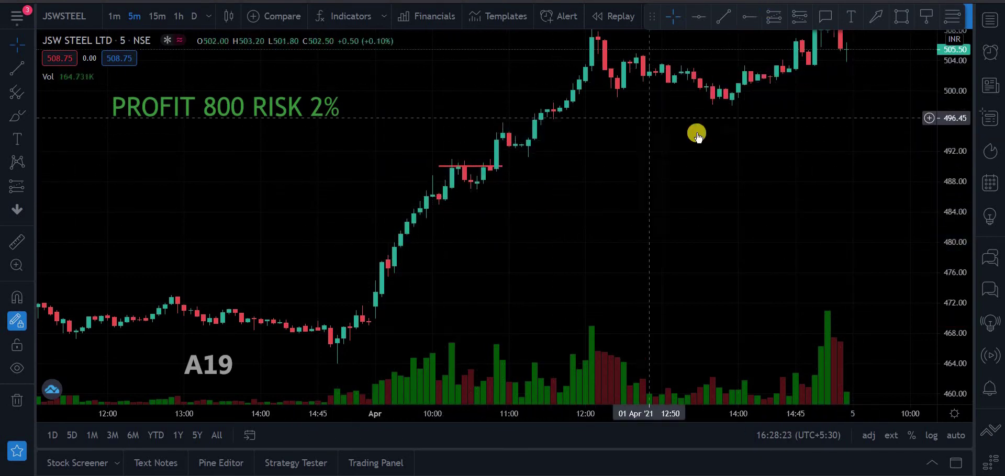
Place a new long position at 477.95 entry and bring up its template options.
left_click(424, 262)
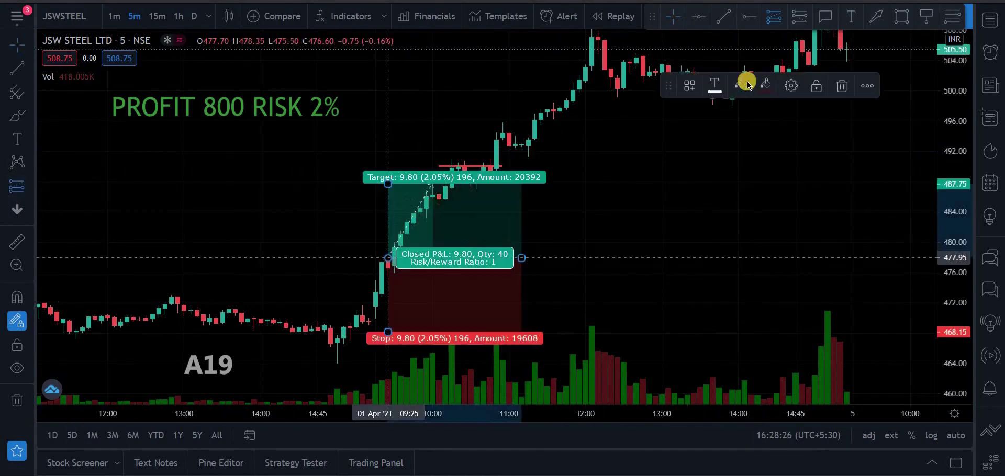
double_click(449, 263)
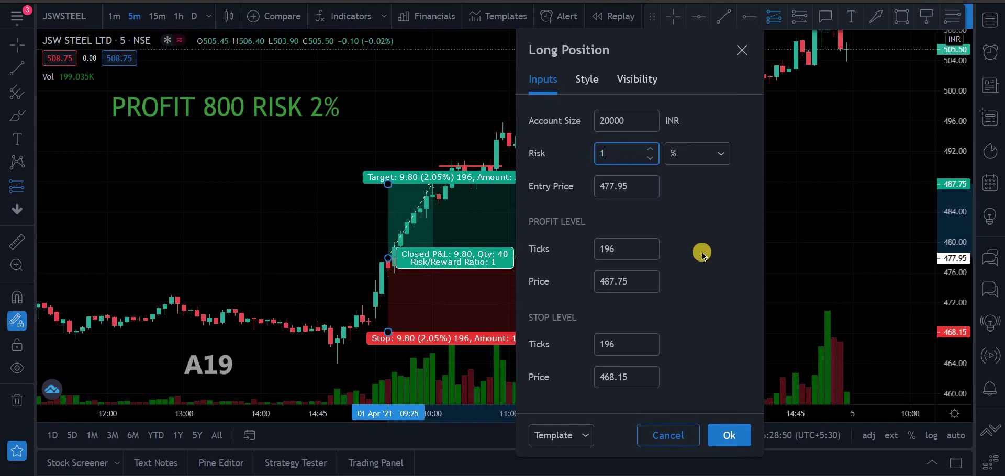
left_click(582, 433)
Save the position's settings as drawing template '1' and confirm the Long Position dialog.
left_click(570, 393)
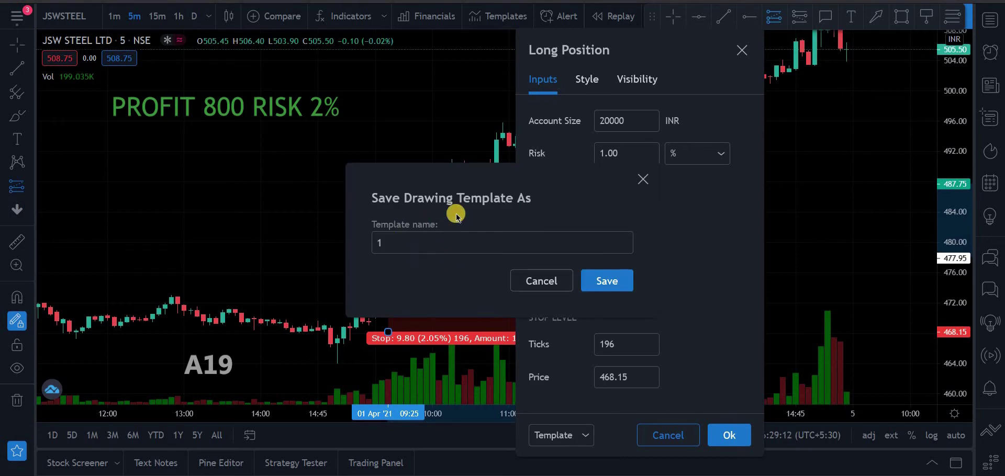
left_click(610, 278)
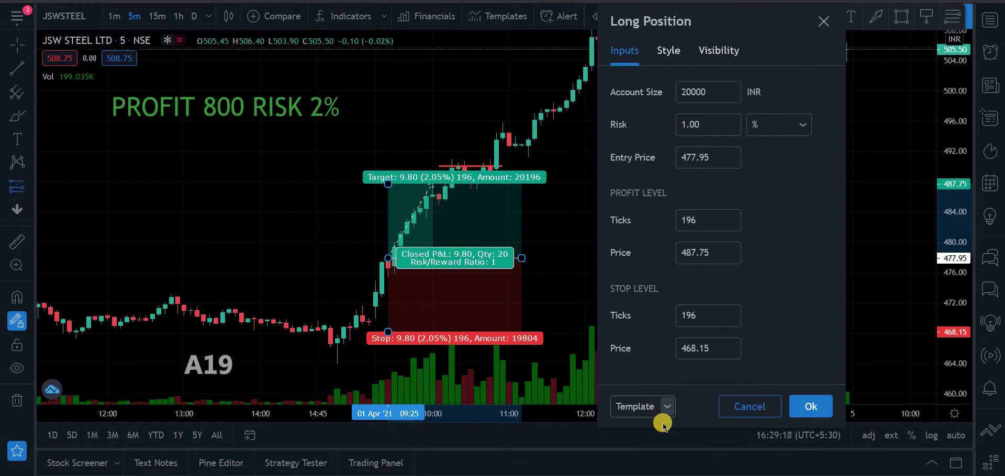
left_click(666, 413)
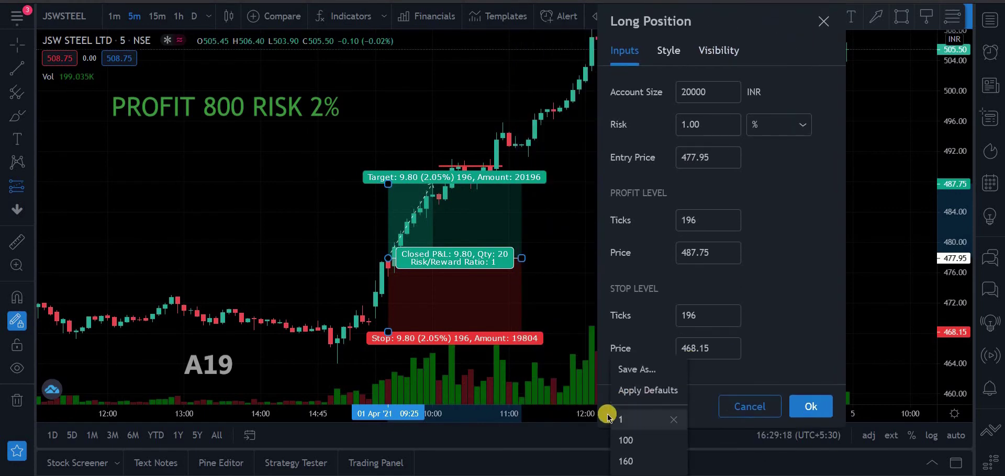
left_click(652, 396)
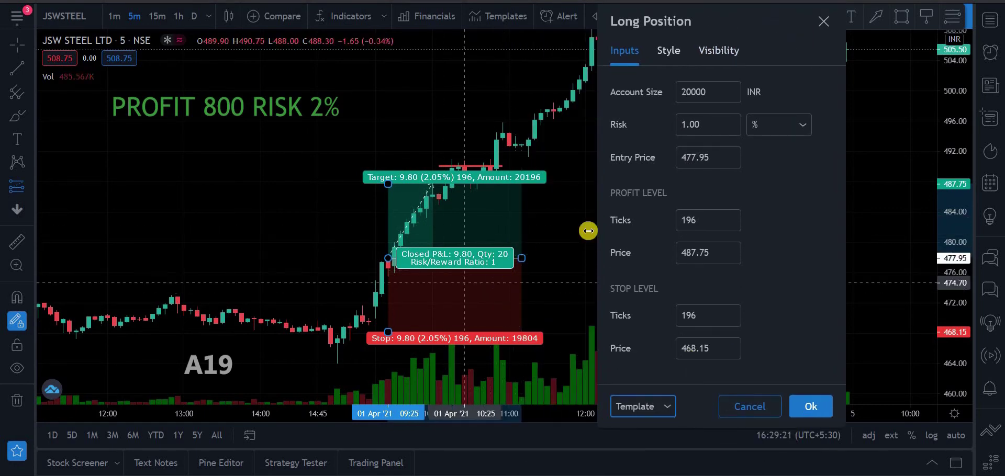
left_click(798, 407)
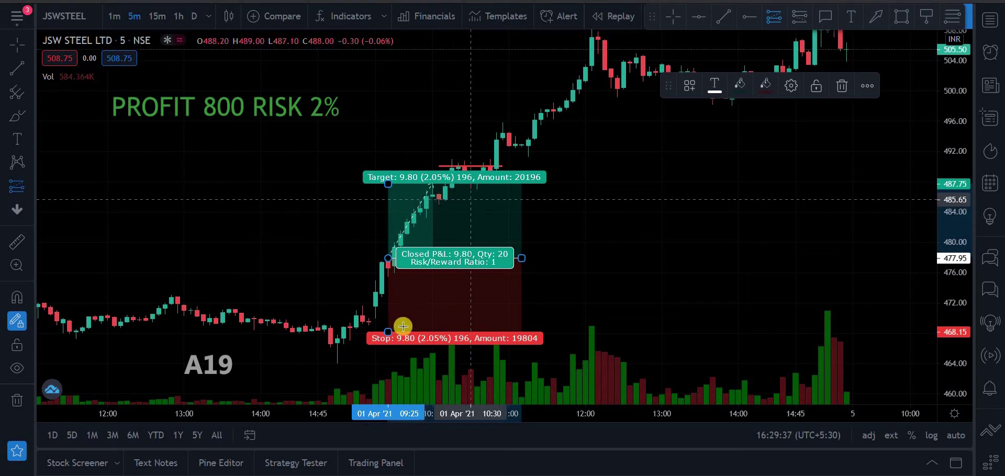
Add a red 'LOSS 200 RISK 1%' text label and position it just beneath the PROFIT label.
left_click(847, 17)
left_click(202, 172)
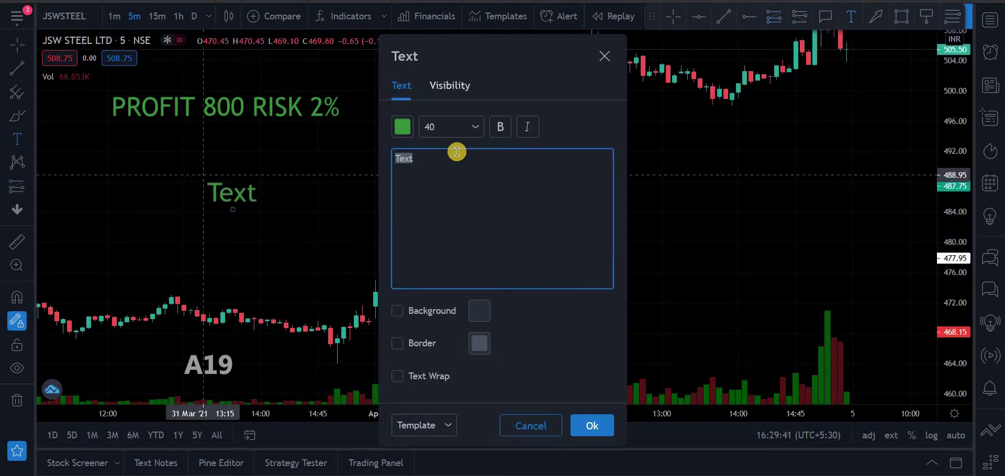
type("LOSS 2")
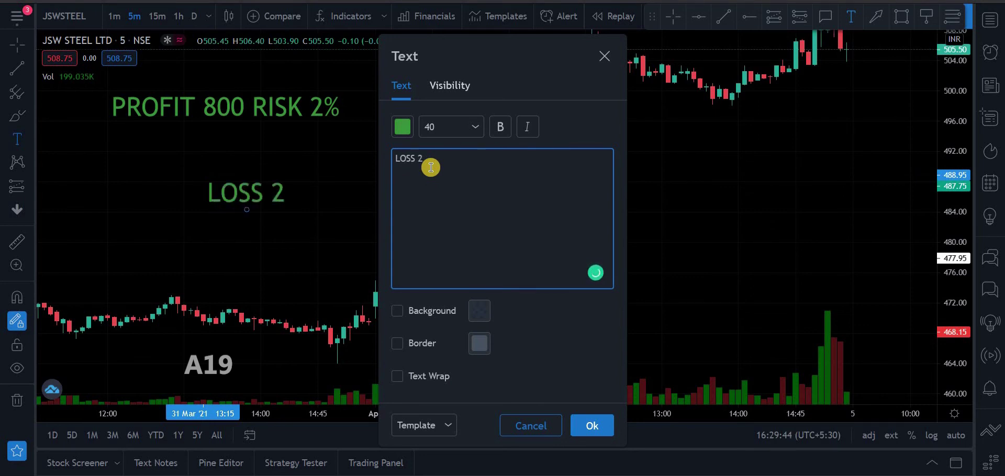
type("00 RISK 1%")
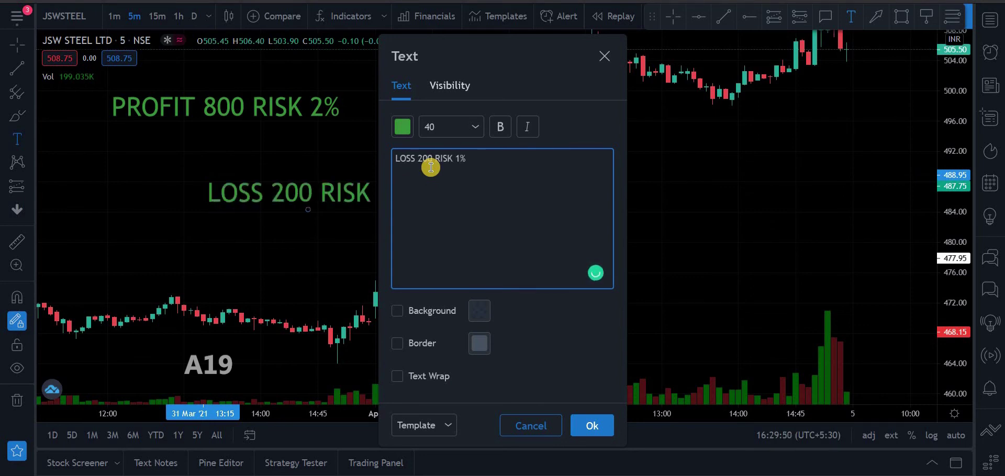
left_click(402, 127)
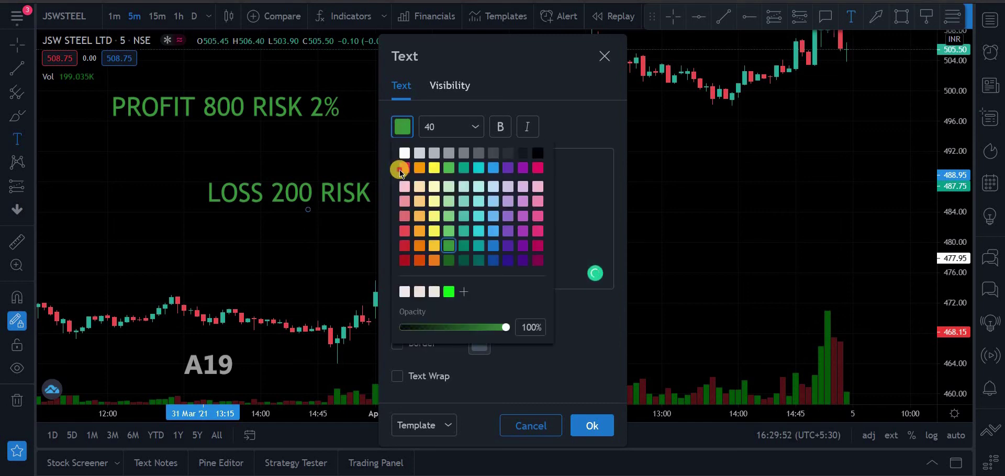
left_click(405, 168)
left_click(592, 426)
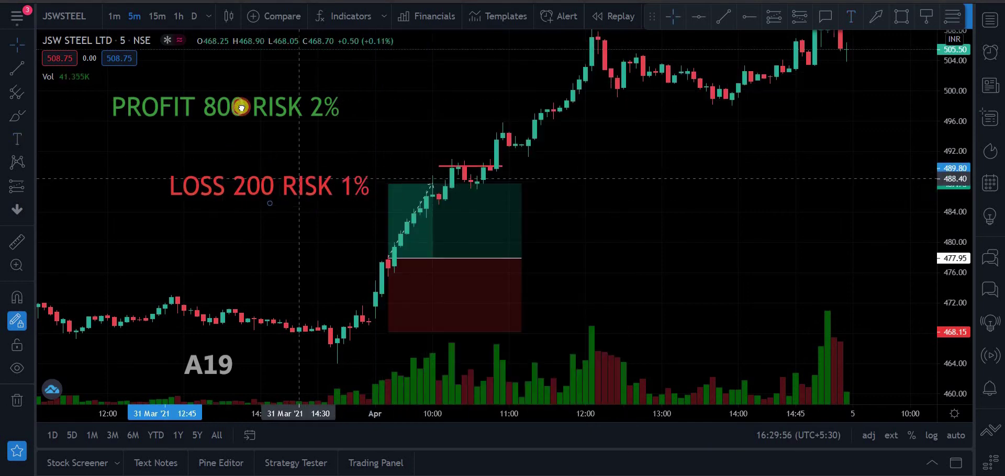
mouse_move(348, 203)
left_mouse_down()
mouse_move(252, 125)
mouse_move(285, 133)
left_mouse_up()
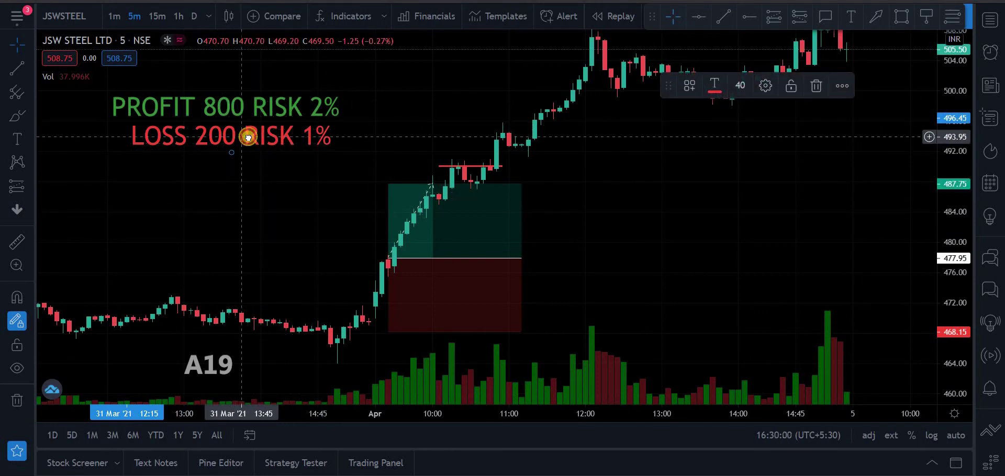
left_click_drag(256, 137, 263, 137)
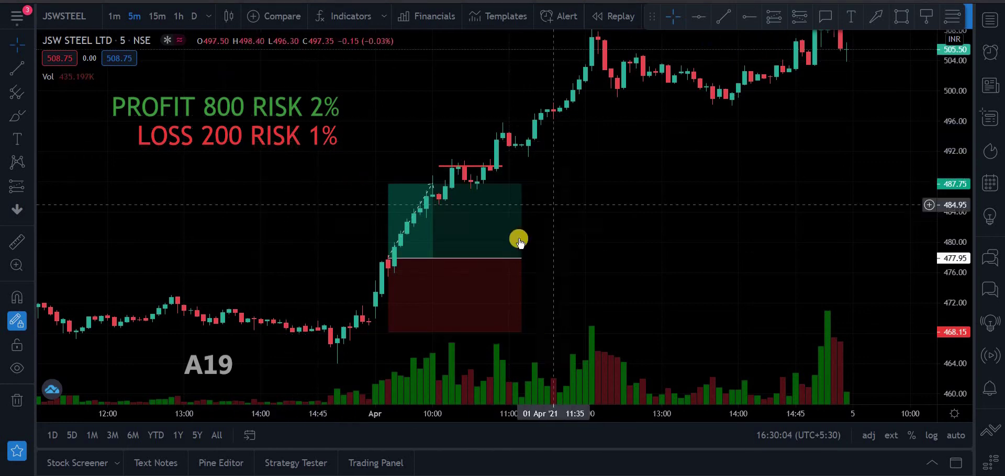
Open the Long Position settings and set its risk to 2%.
right_click(464, 212)
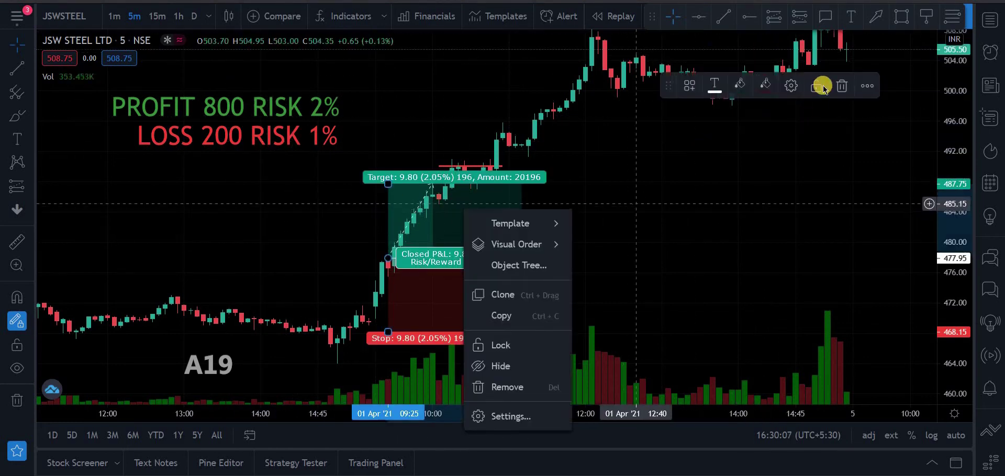
left_click(497, 390)
left_click(501, 402)
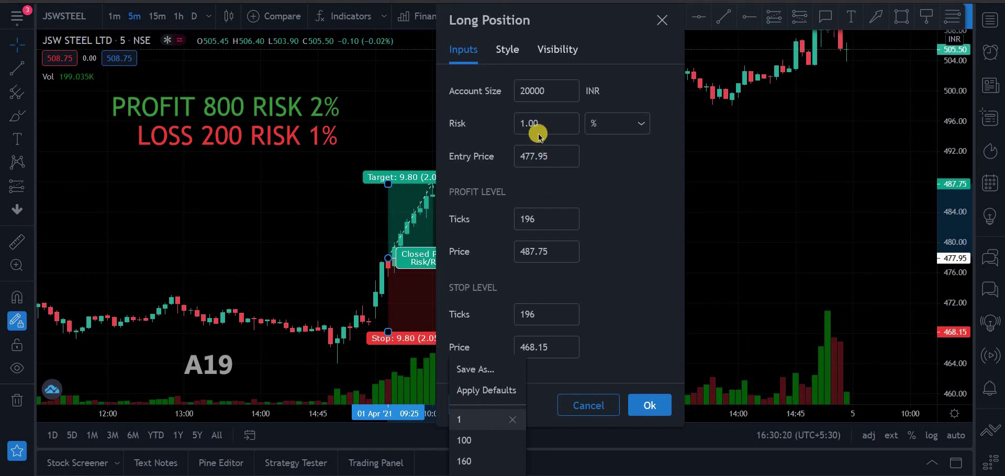
left_click(547, 120)
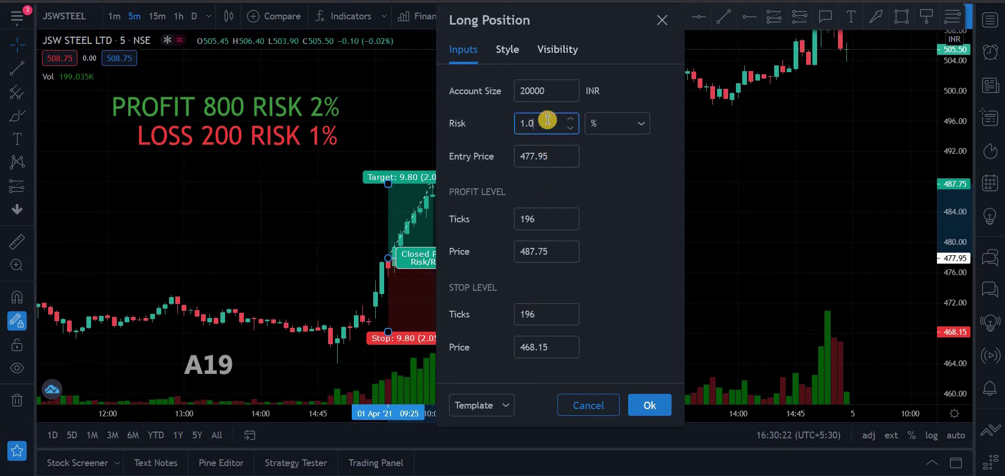
type("2")
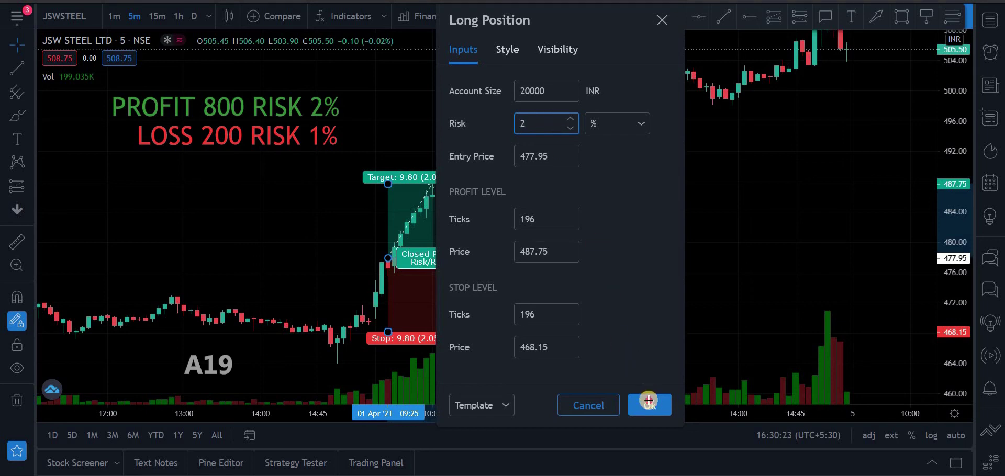
left_click(648, 401)
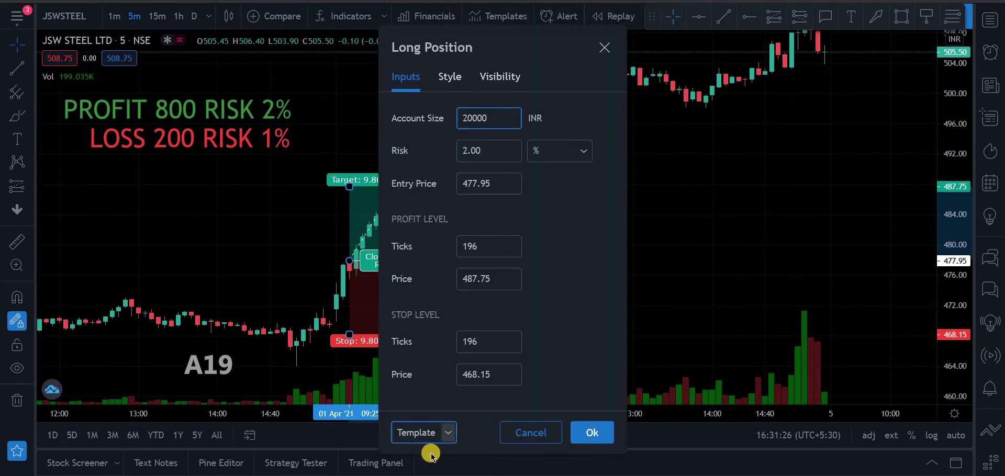
Apply saved template 2 and the other template to compare risk and account size values.
left_click(451, 439)
left_click(412, 460)
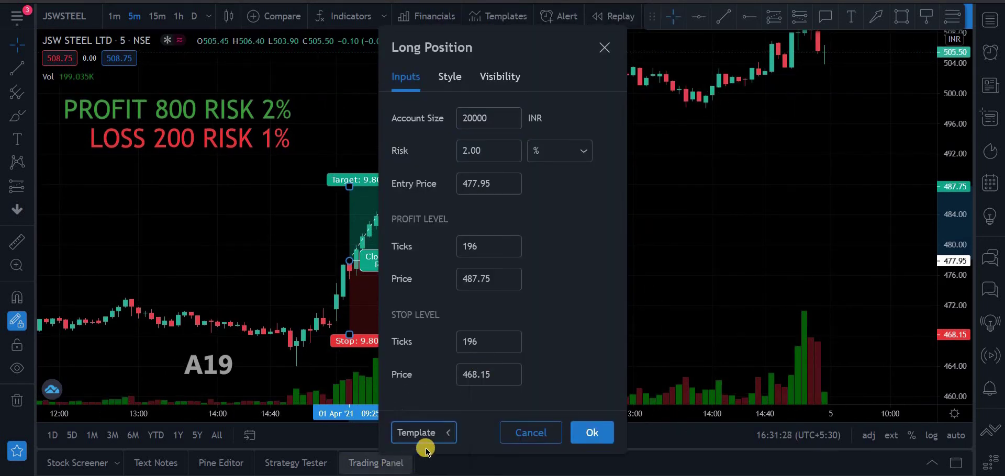
left_click(430, 442)
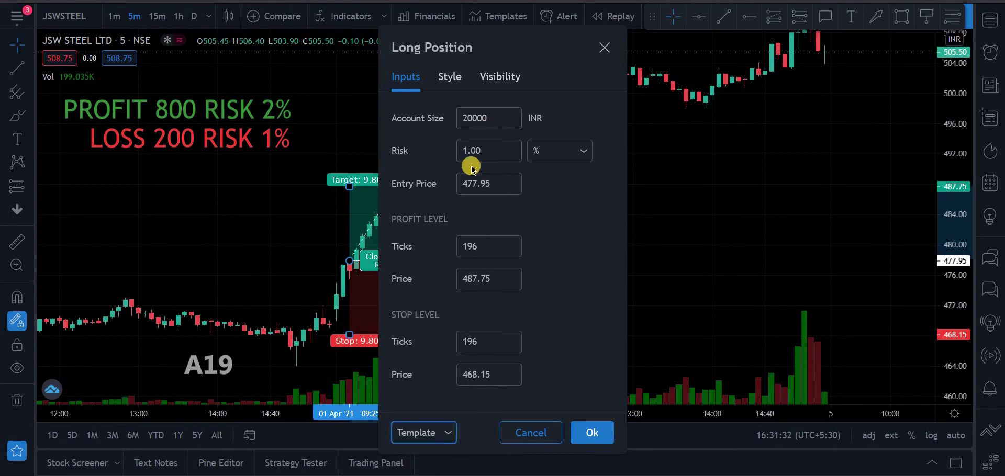
left_click(449, 437)
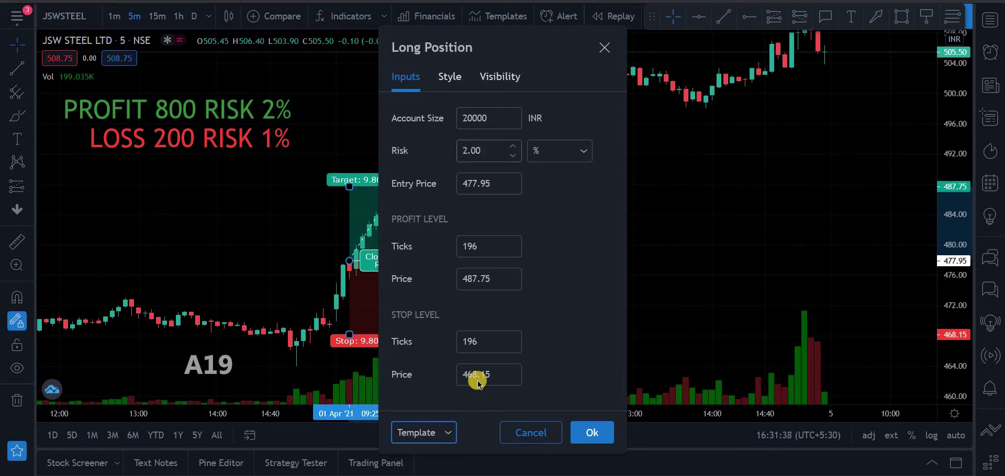
left_click(449, 436)
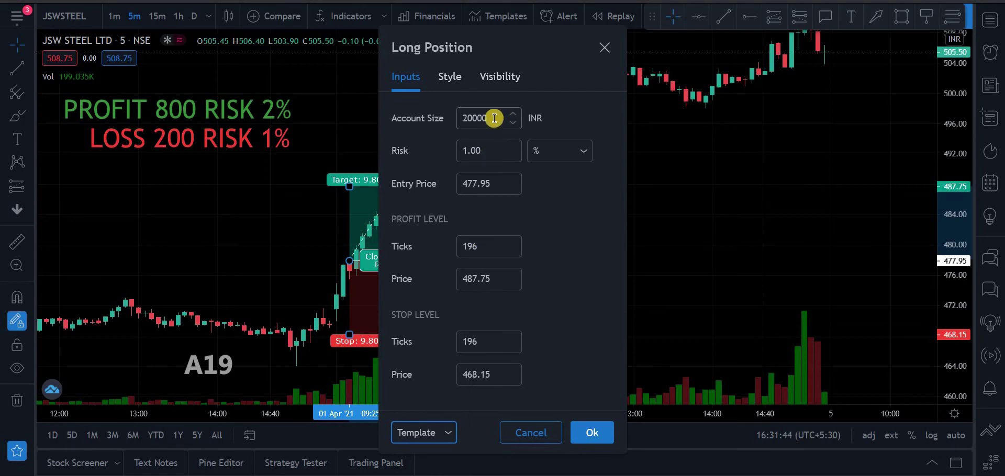
left_click(494, 118)
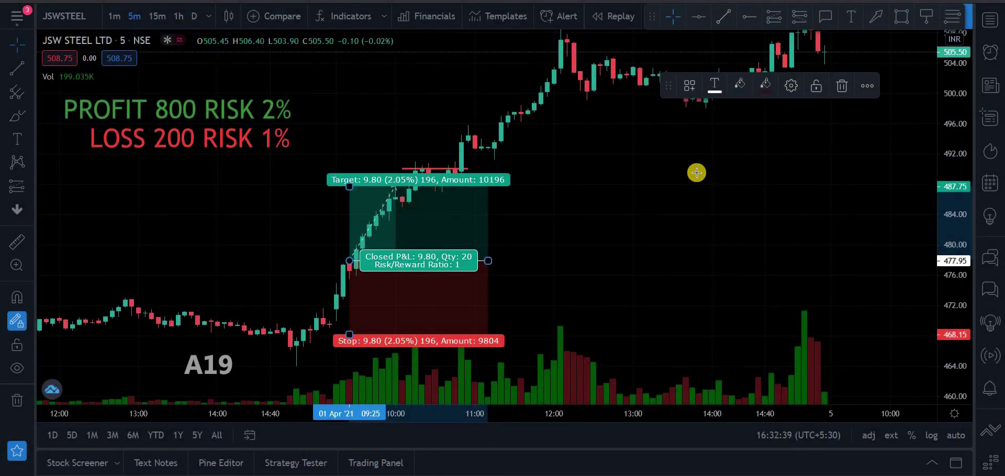
Draw three stacked, progressively shorter red horizontal lines at 490.05, 486.60 and 483.15, then place a text label.
key("alt+t")
left_click(679, 168)
left_click(851, 169)
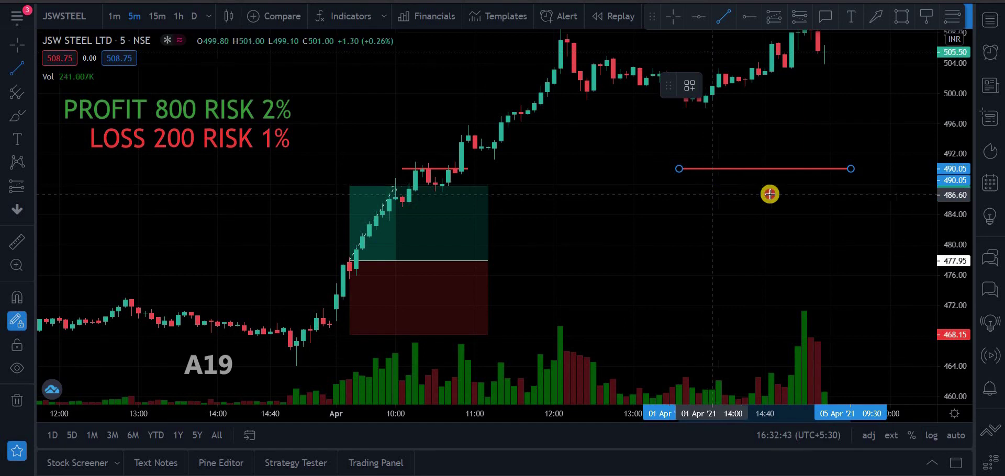
left_click(712, 195)
left_click(811, 195)
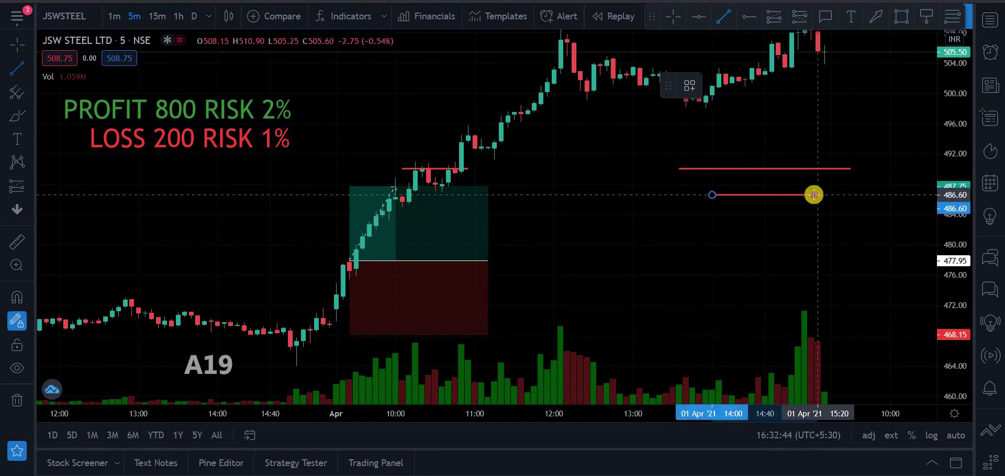
left_click(746, 221)
left_click(792, 221)
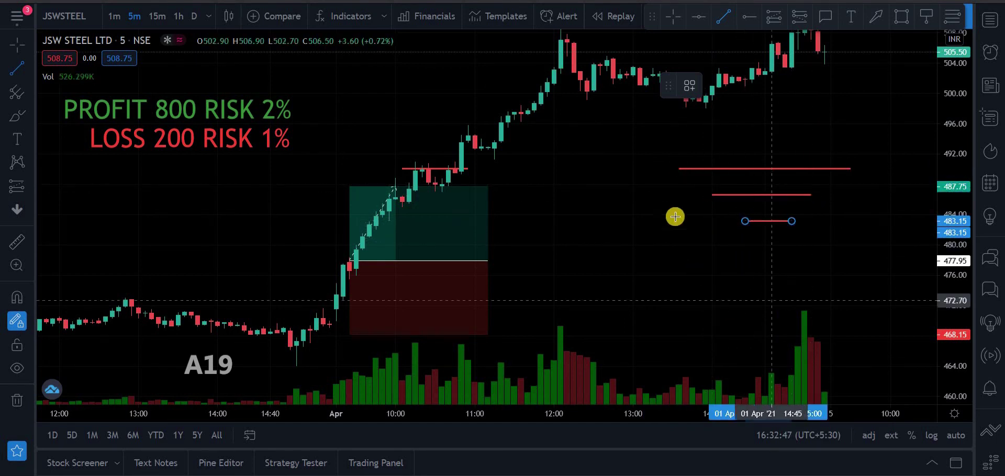
left_click(460, 175)
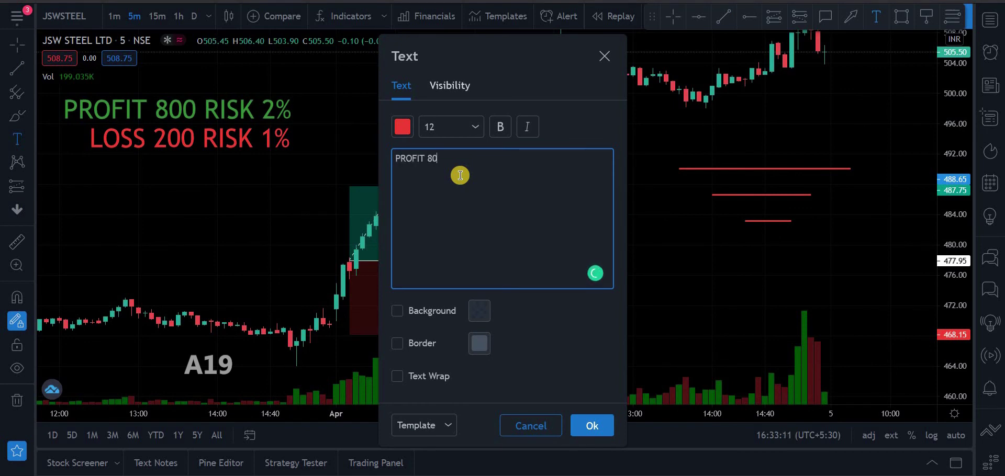
Make the PROFIT 800 label green and move it beside the top red line.
left_click(404, 127)
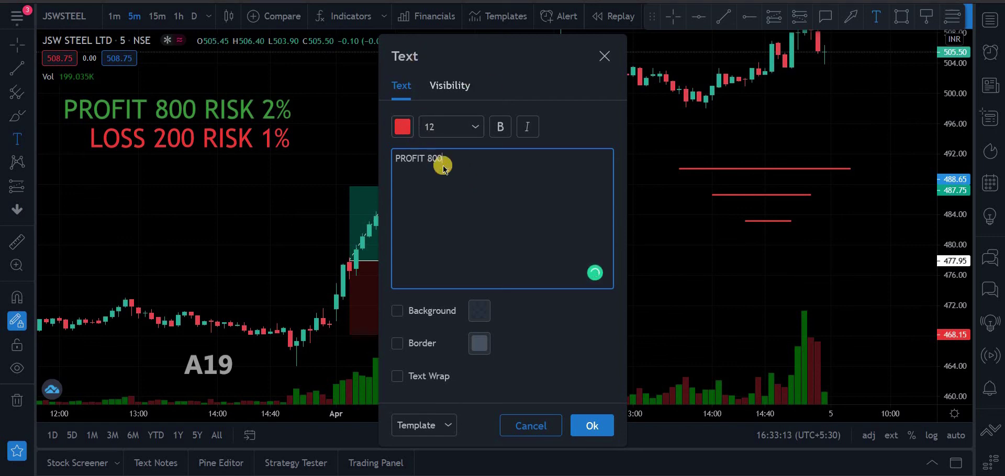
left_click(449, 168)
left_click(589, 426)
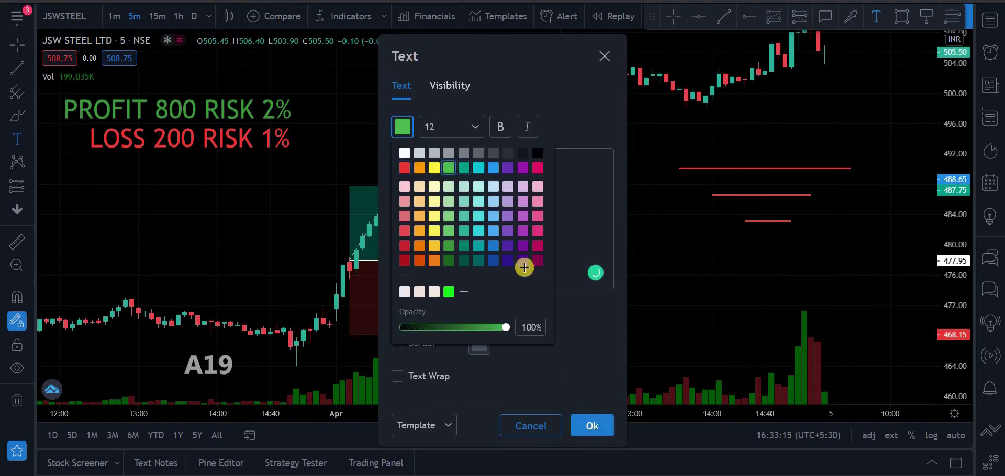
left_click(672, 17)
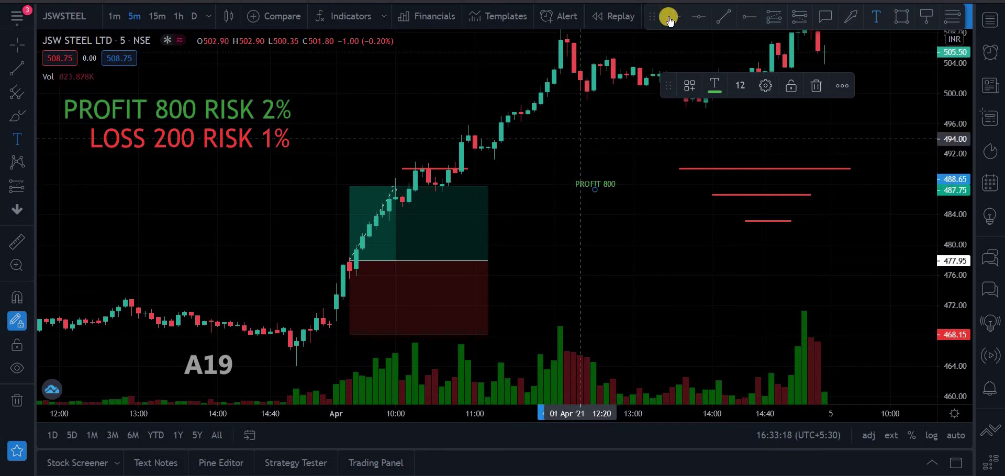
left_click_drag(584, 187, 636, 167)
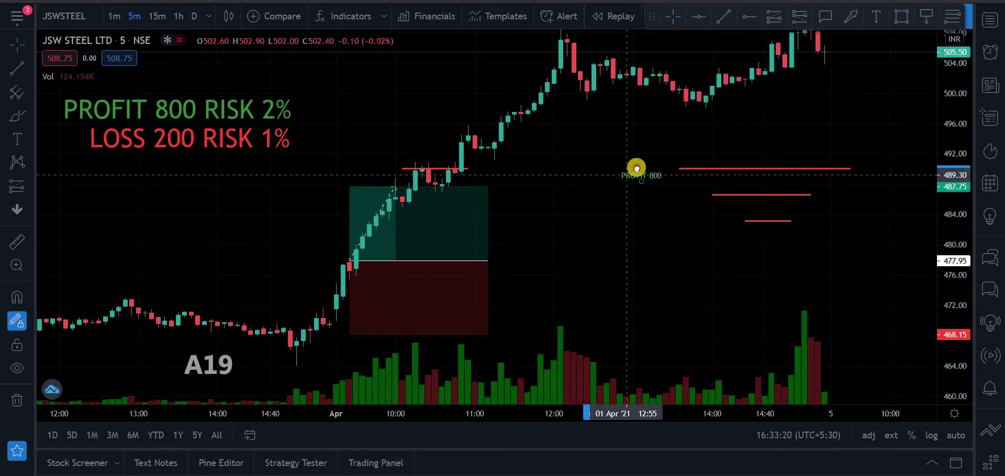
left_click(709, 140)
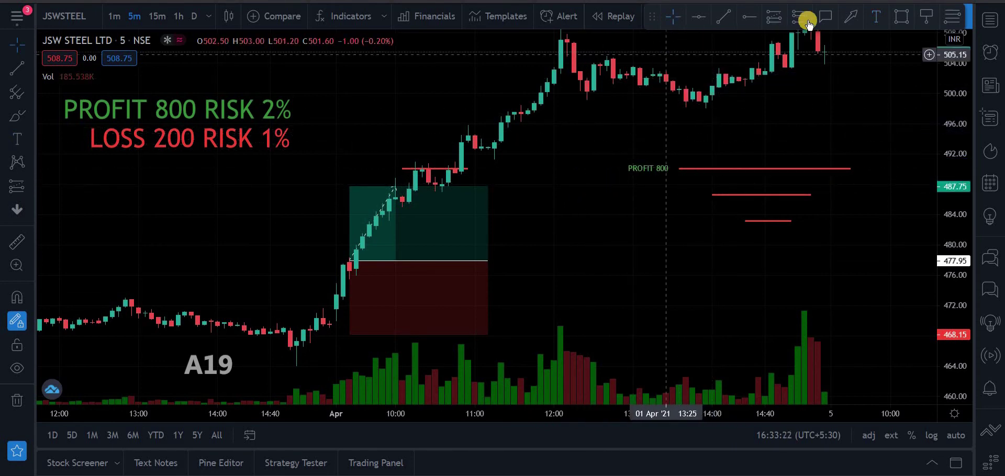
Add a red LOSS 200 label beside the middle red line.
left_click(877, 15)
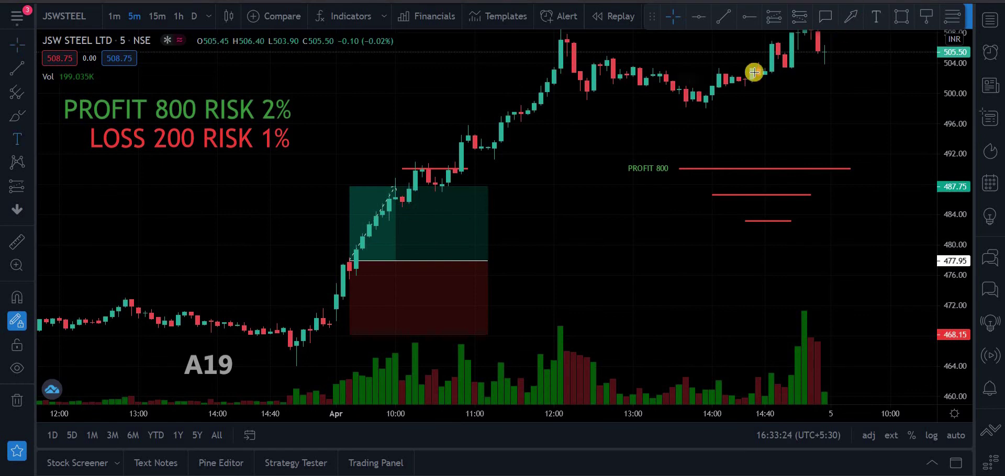
left_click(626, 202)
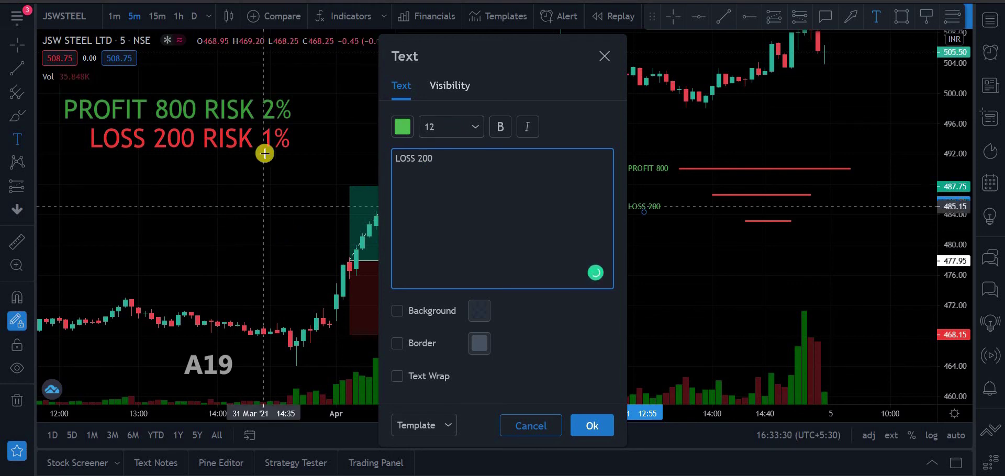
left_click(402, 126)
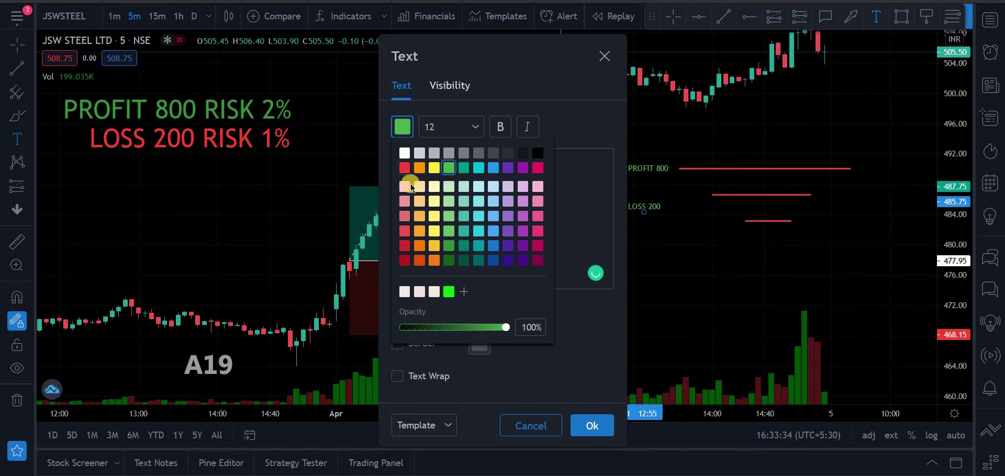
left_click(407, 168)
left_click(596, 425)
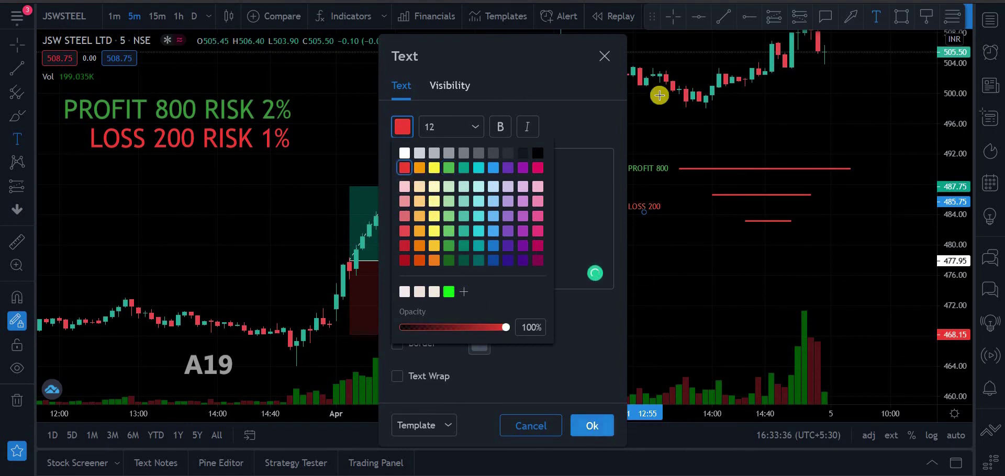
left_click(673, 16)
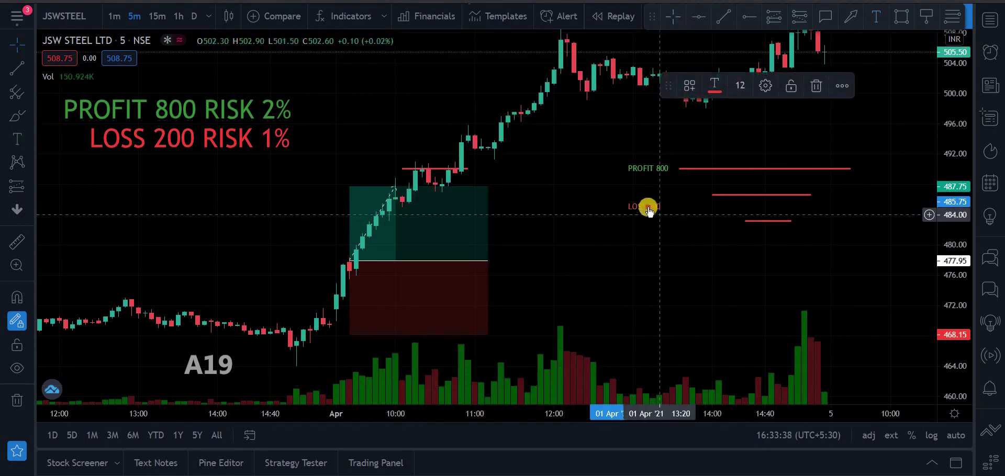
left_click_drag(683, 196, 680, 197)
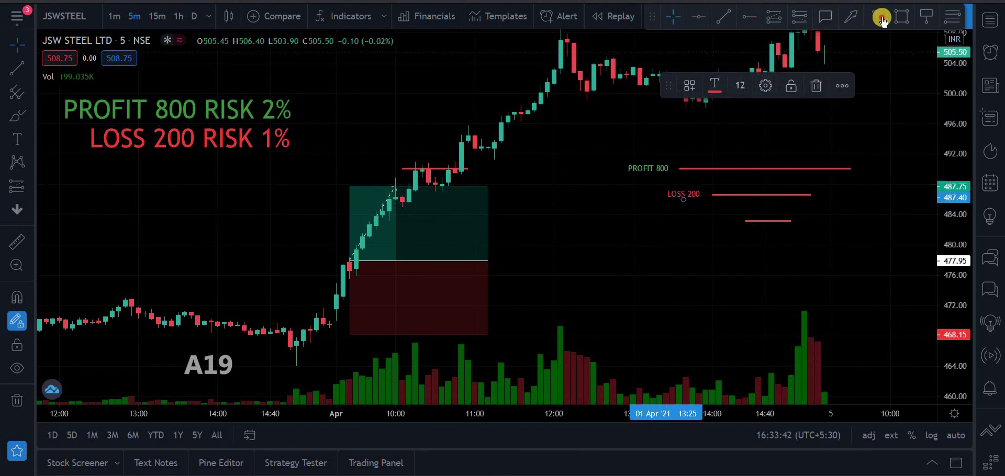
Add a LOSS 100 label and drag it beside the lowest red line.
key("alt+t")
left_click(536, 246)
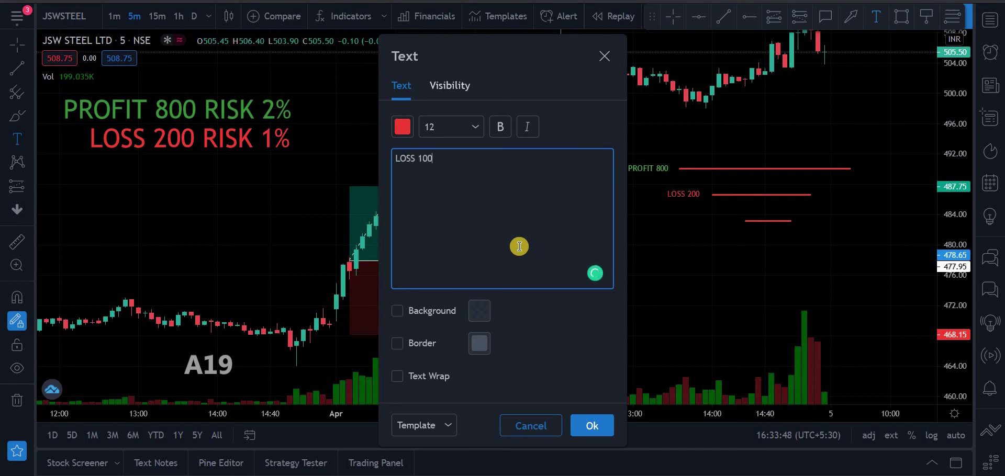
left_click(595, 426)
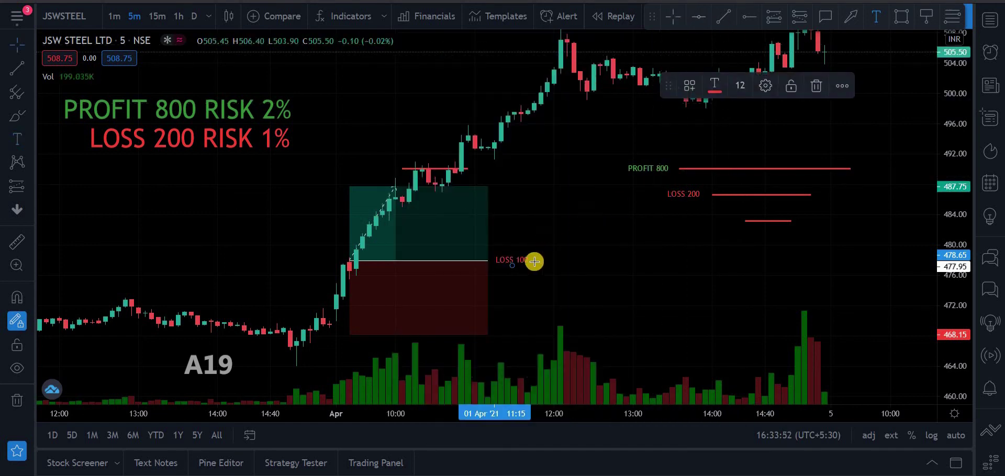
left_click_drag(533, 262, 725, 221)
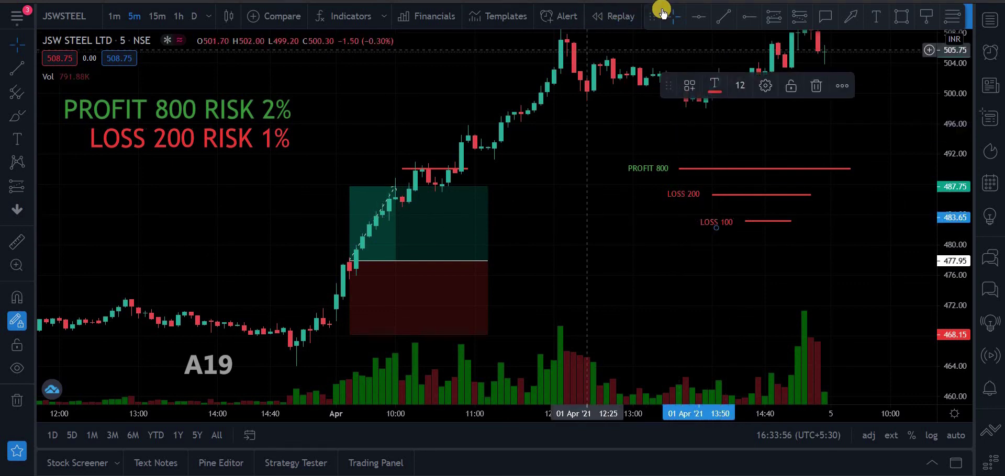
left_click(639, 176)
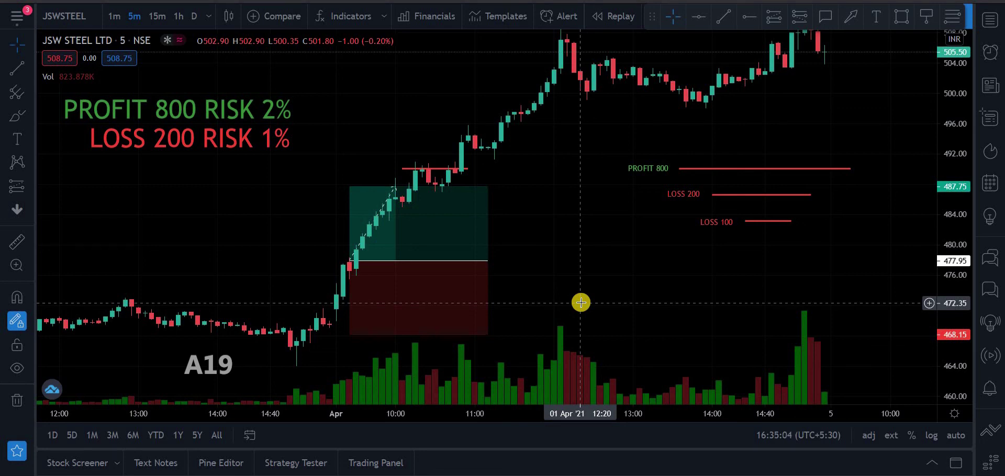
left_click(447, 245)
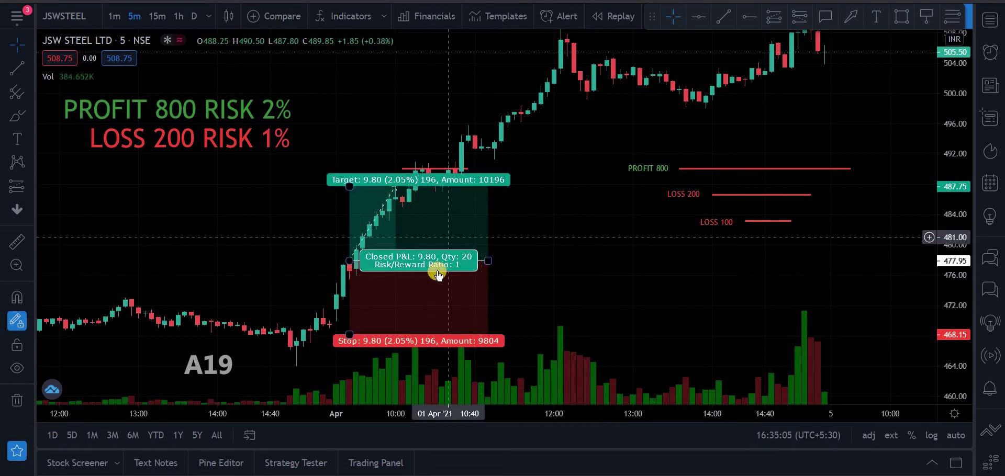
left_click(520, 293)
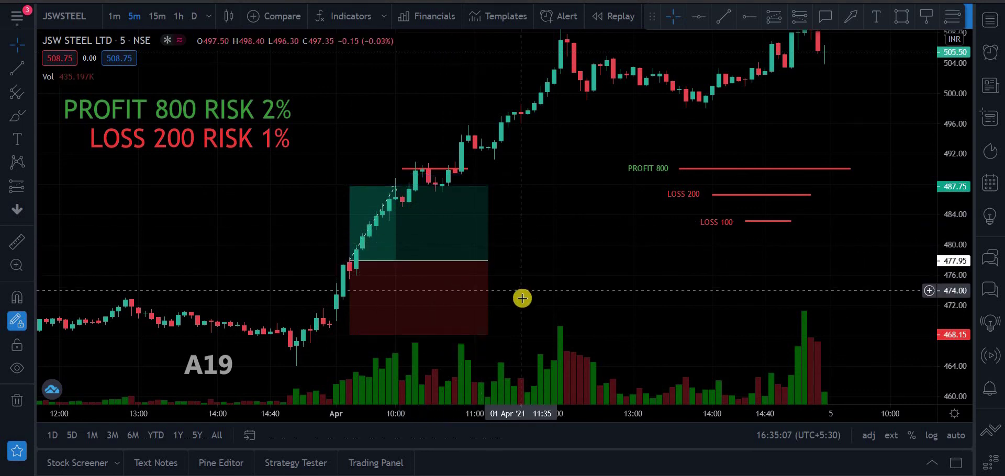